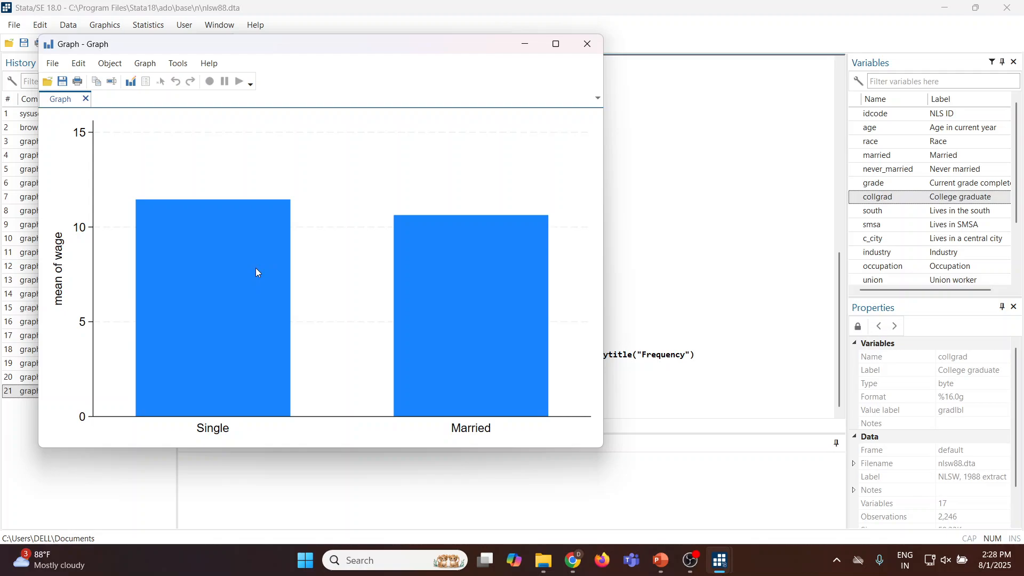
Rerun the mean wage bar chart over married with the condition changed to wage > 8, then close the graph.
click(523, 47)
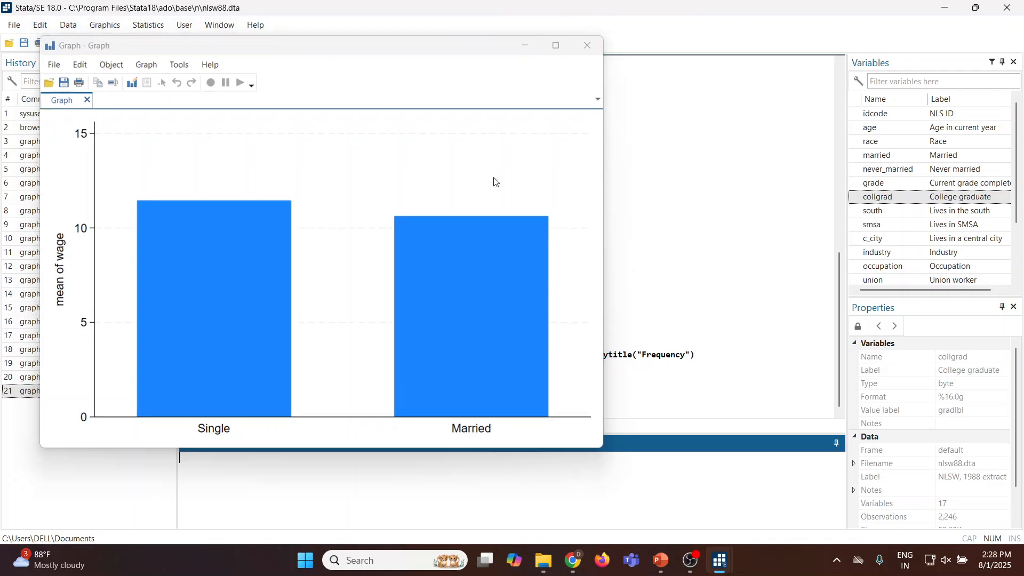
key(Page_Up)
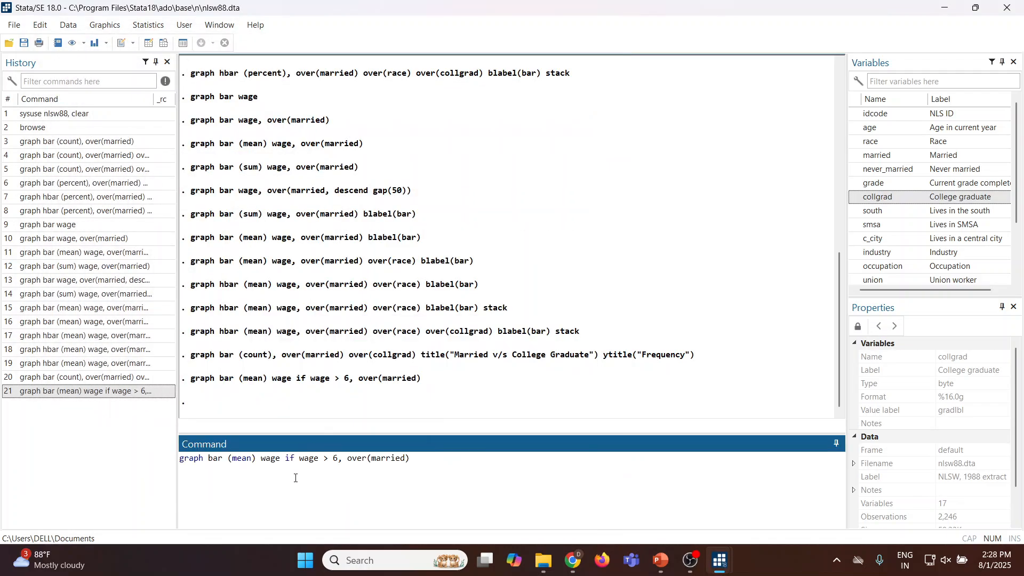
click(337, 460)
key(BackSpace)
text(8)
key(Return)
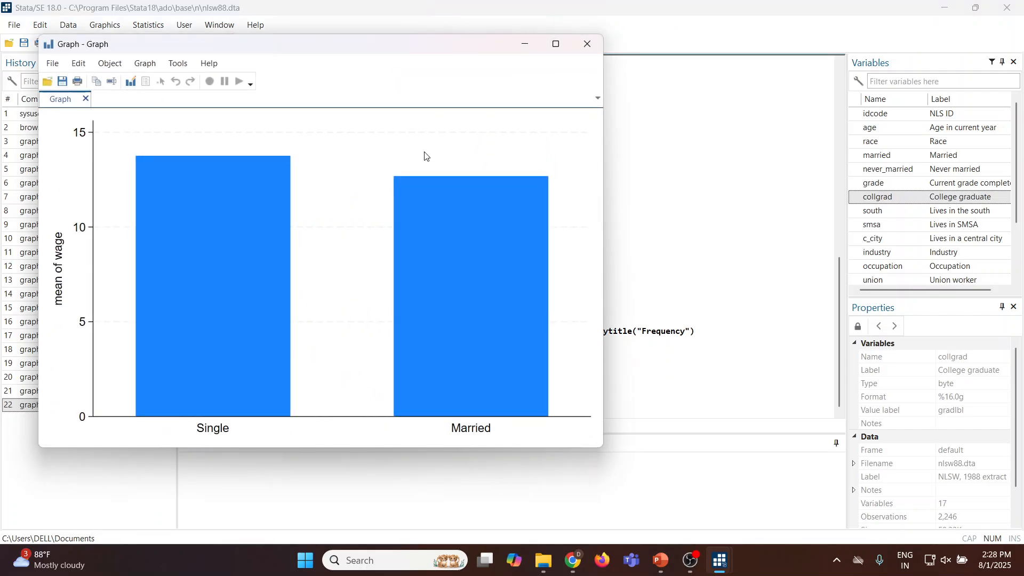
click(586, 44)
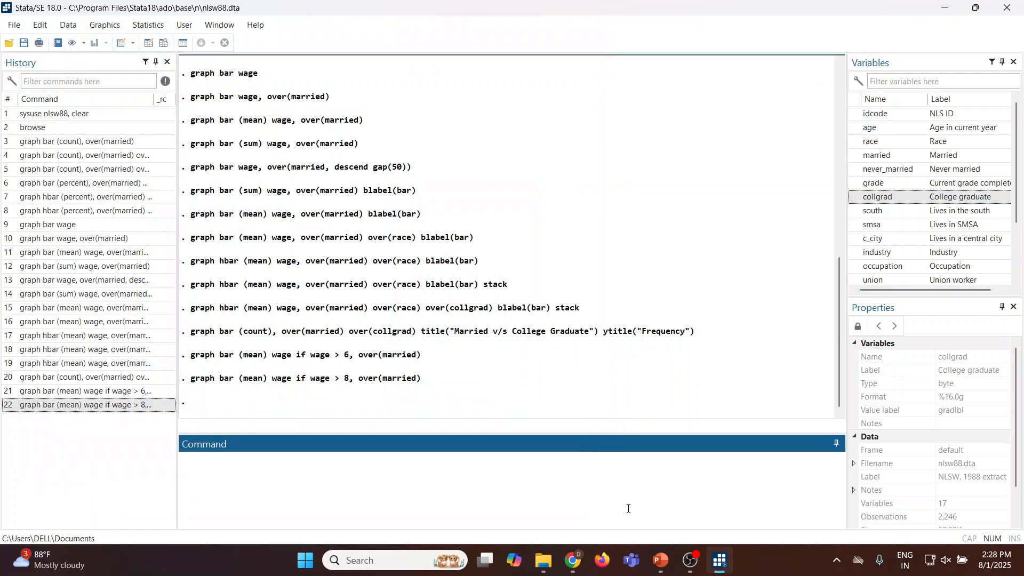
Switch to PowerPoint and view the slide with the command for charting average wage in the first 20 observations.
click(661, 560)
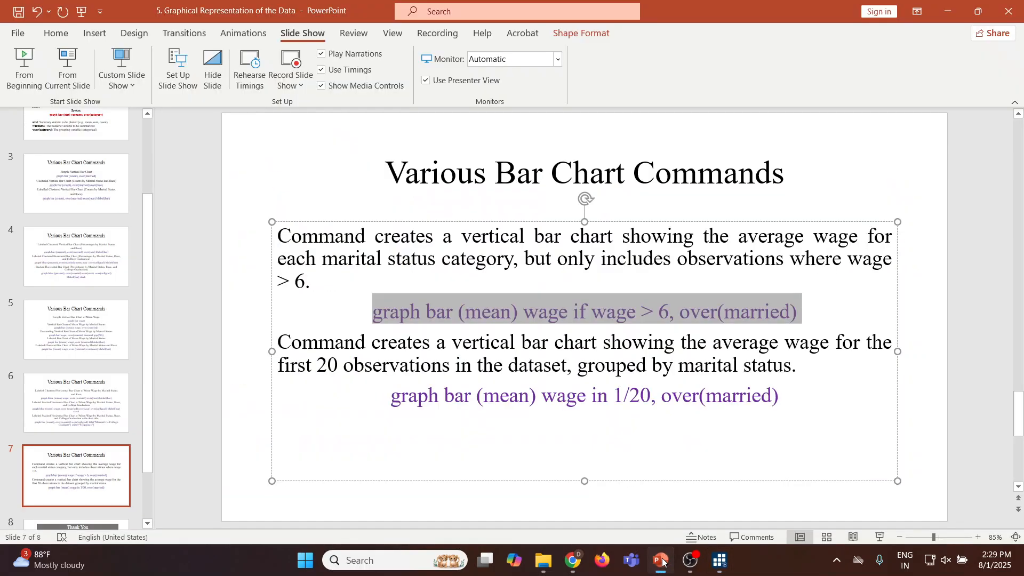
click(880, 537)
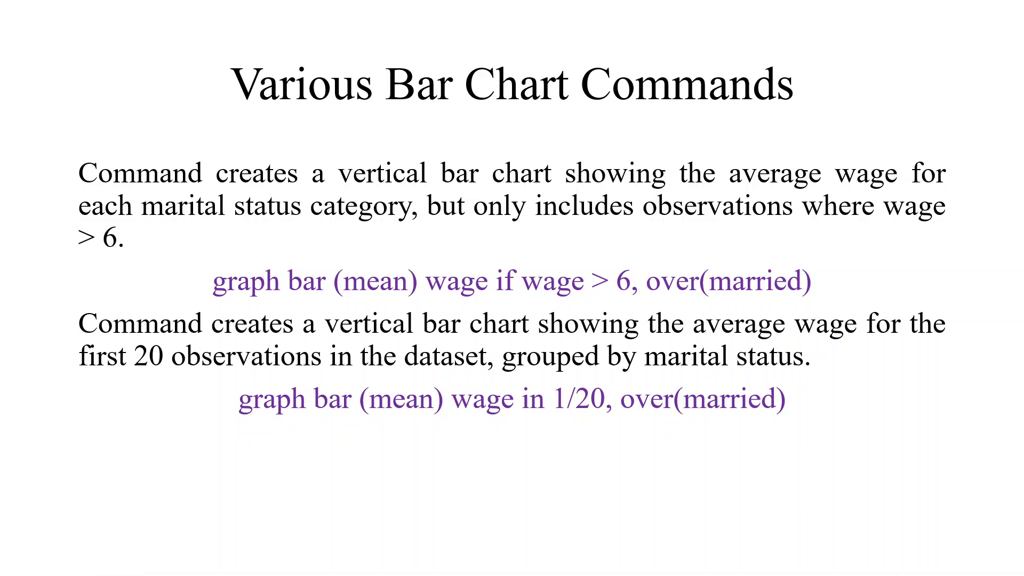
key(Escape)
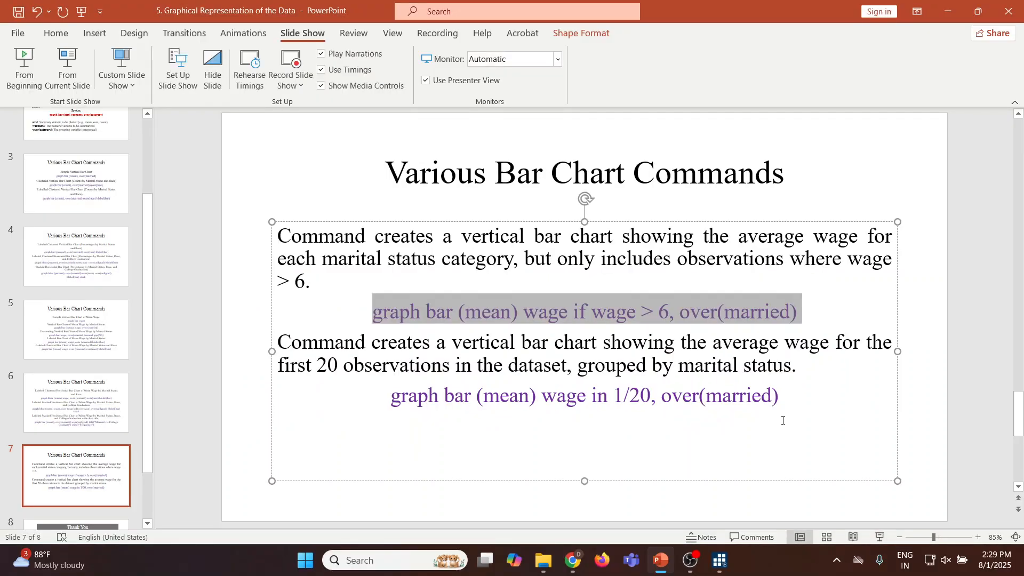
Switch to Stata, run "graph bar (mean) wage in 1/20, over(married)", and close the resulting graph.
key(alt+Tab)
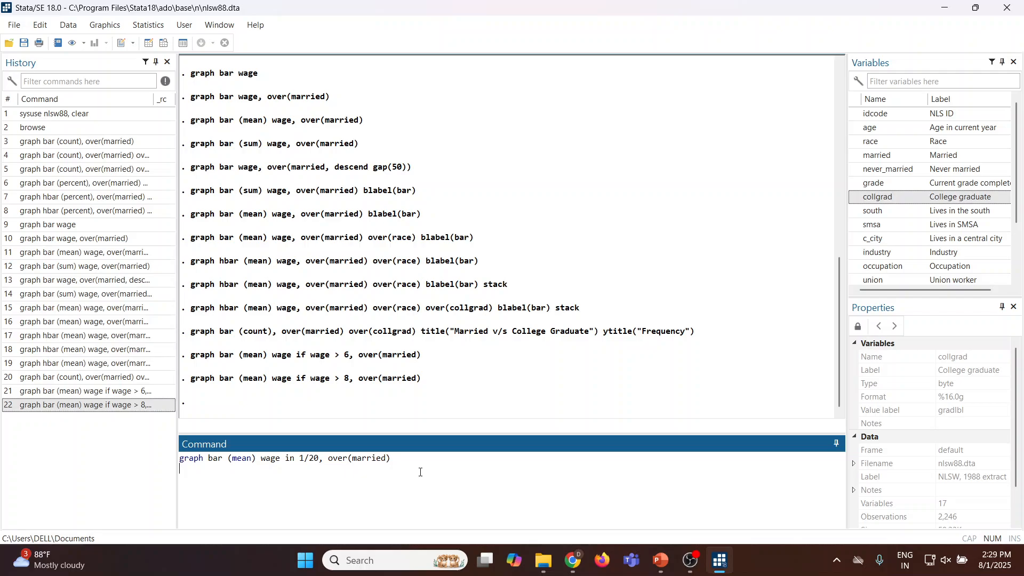
key(Return)
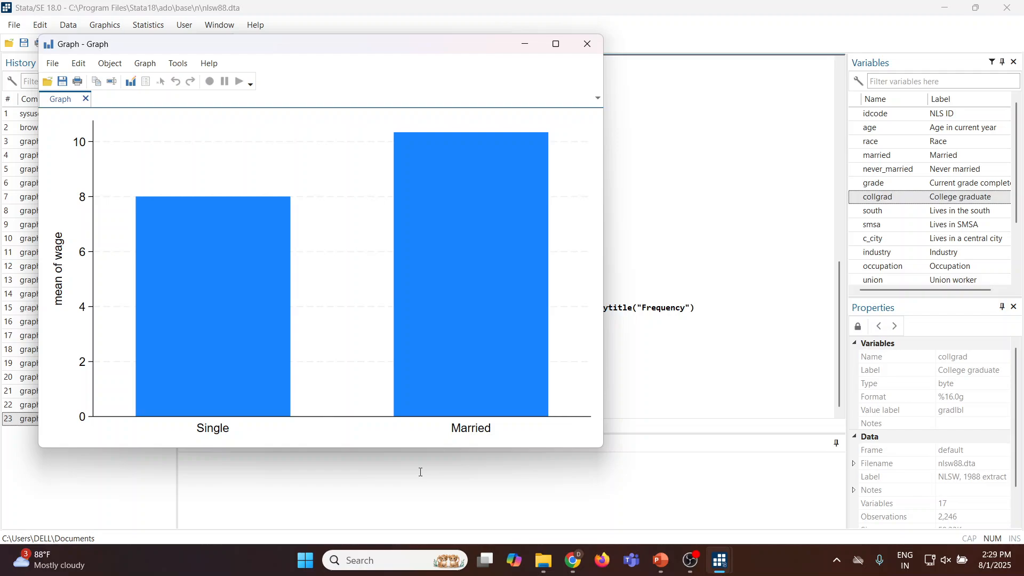
click(587, 44)
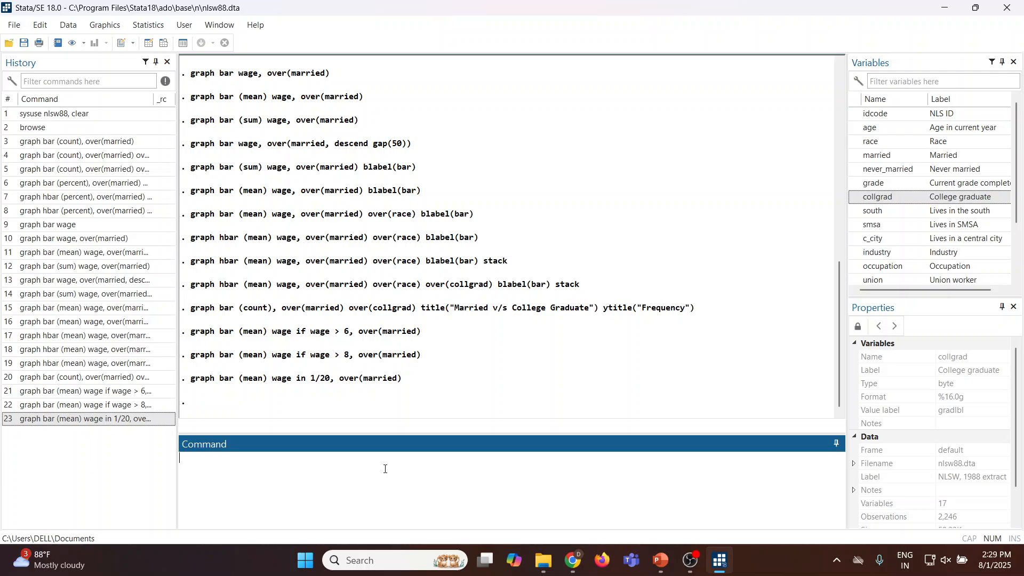
Rerun the mean wage bar chart over married with the observation range changed to -10/L, and close the graph.
key(Page_Up)
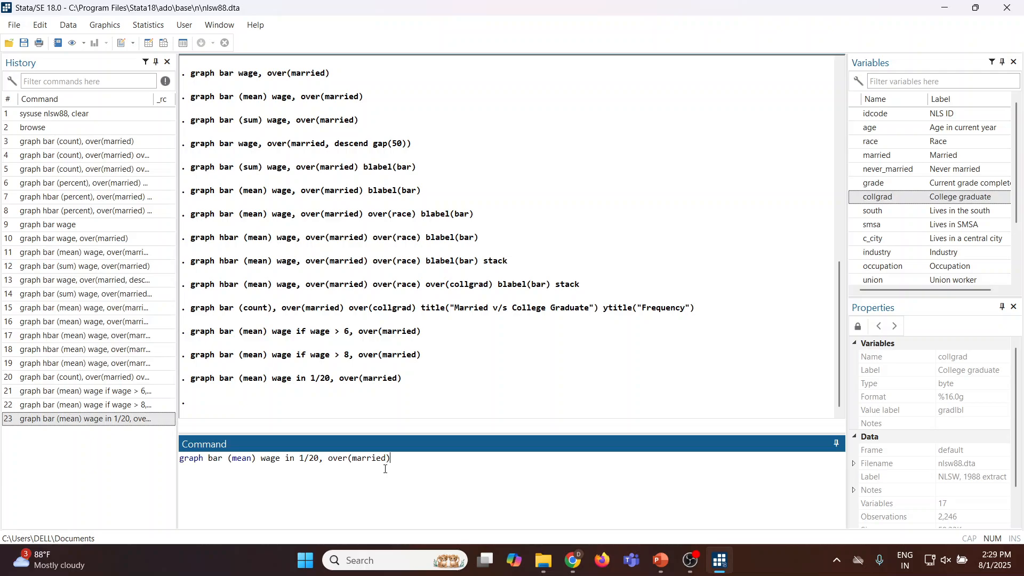
click(307, 458)
key(BackSpace)
text(-10)
key(Right)
key(Delete)
key(Delete)
text(L)
key(Return)
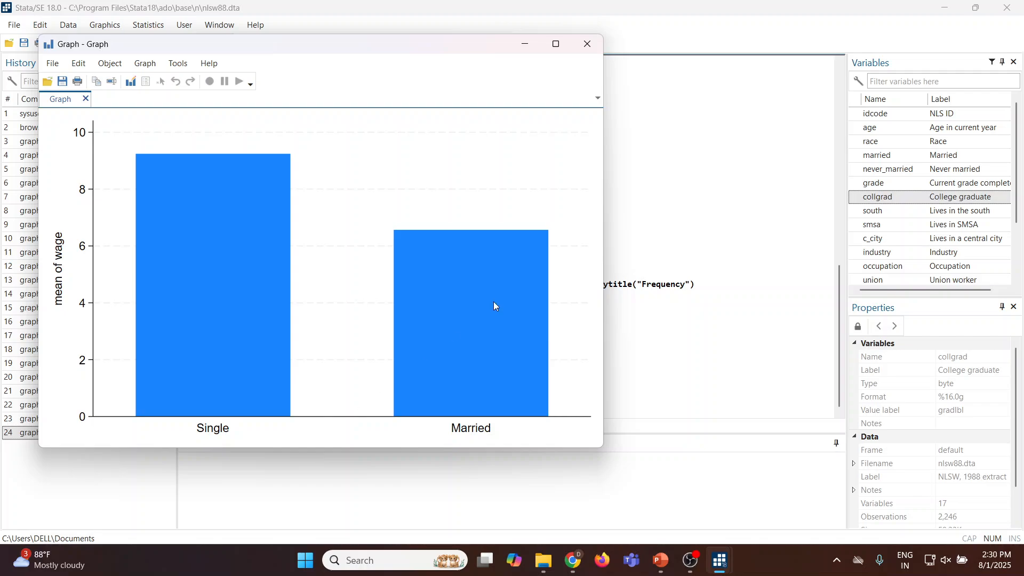
click(587, 44)
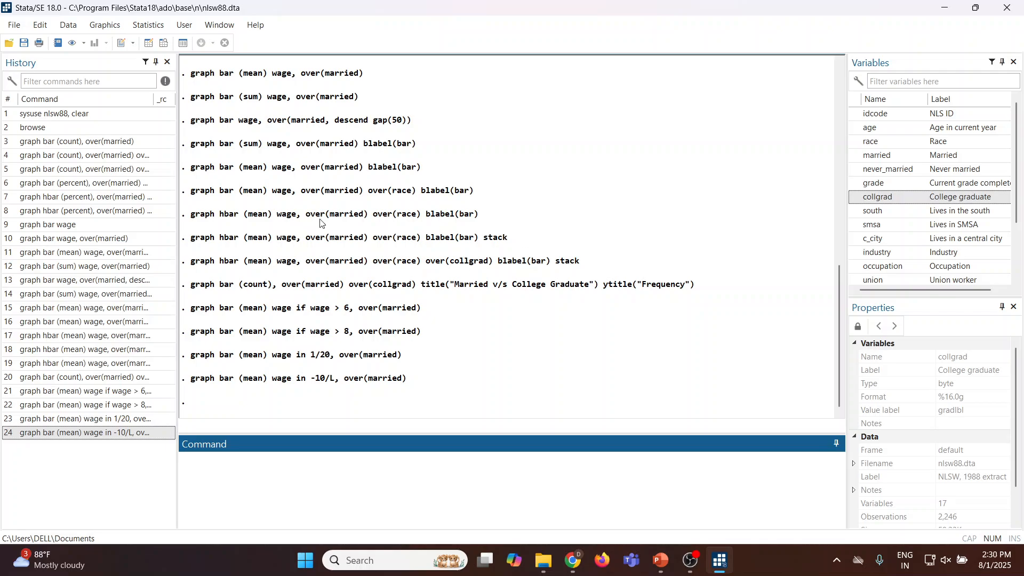
Open the bar chart dialog and set the type of data to graph of frequencies within categories.
click(105, 26)
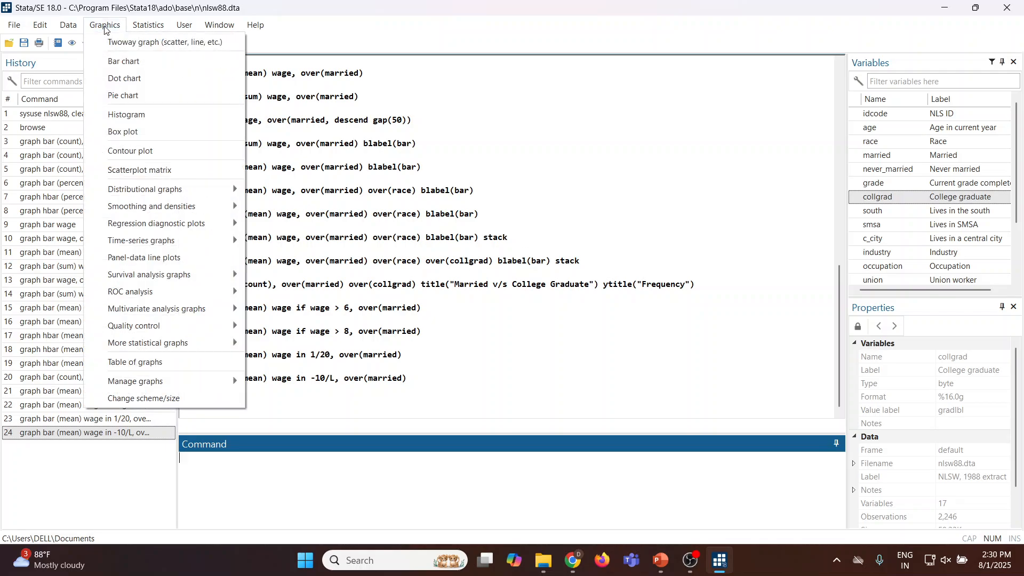
click(117, 61)
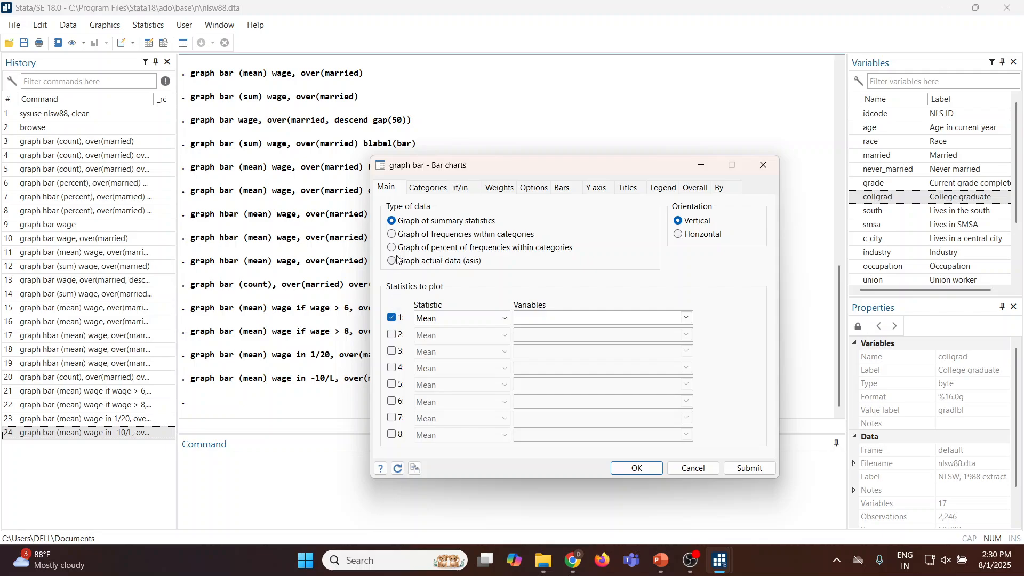
click(393, 235)
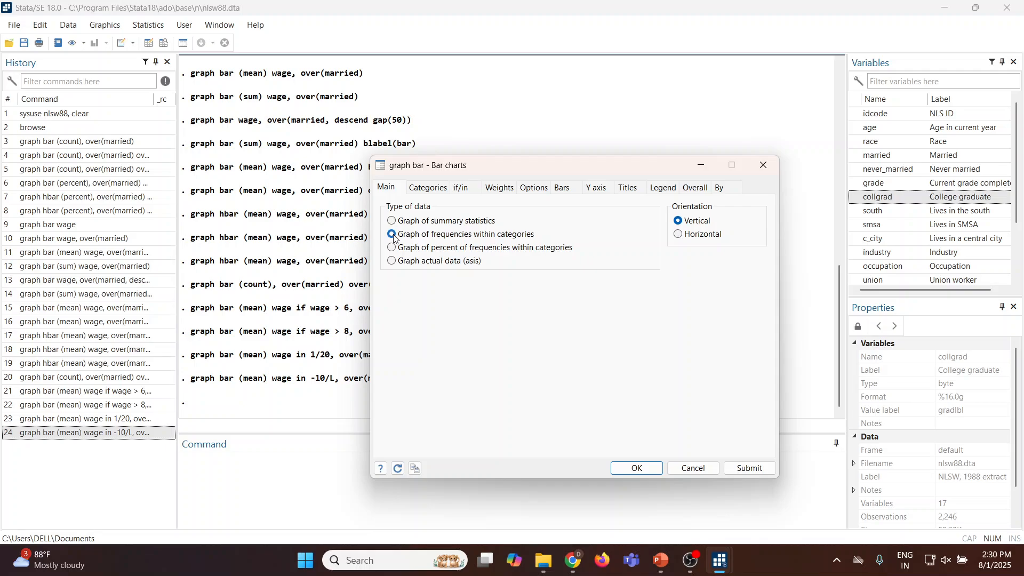
Enable Group 1 with married as the grouping variable, submit the frequency chart, and close the graph.
click(427, 190)
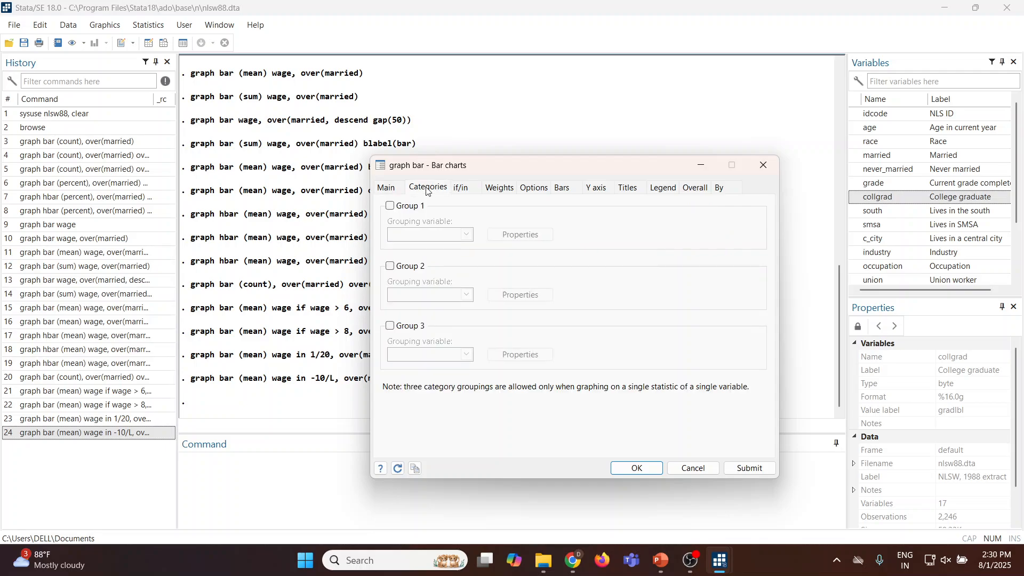
click(390, 206)
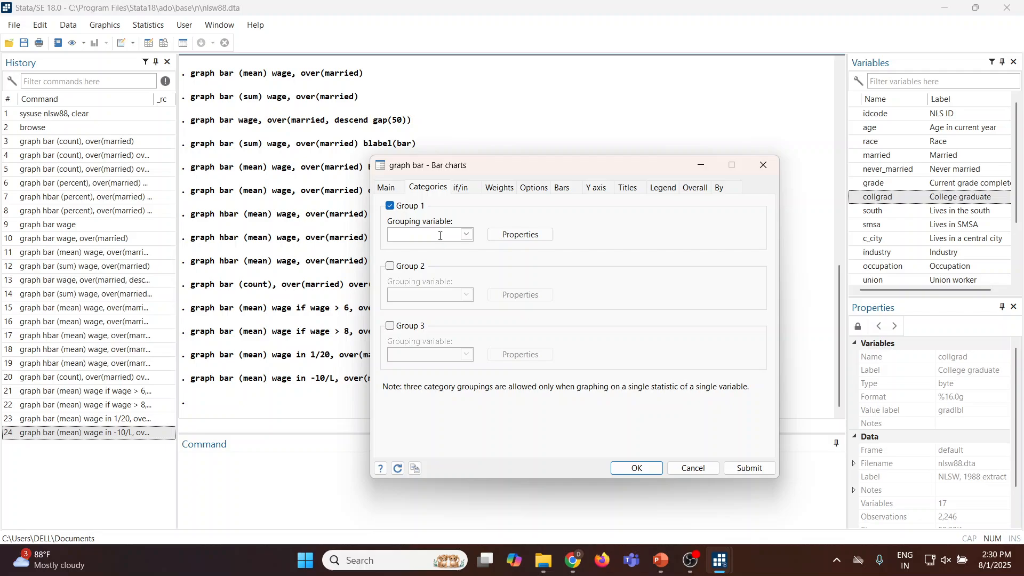
click(466, 235)
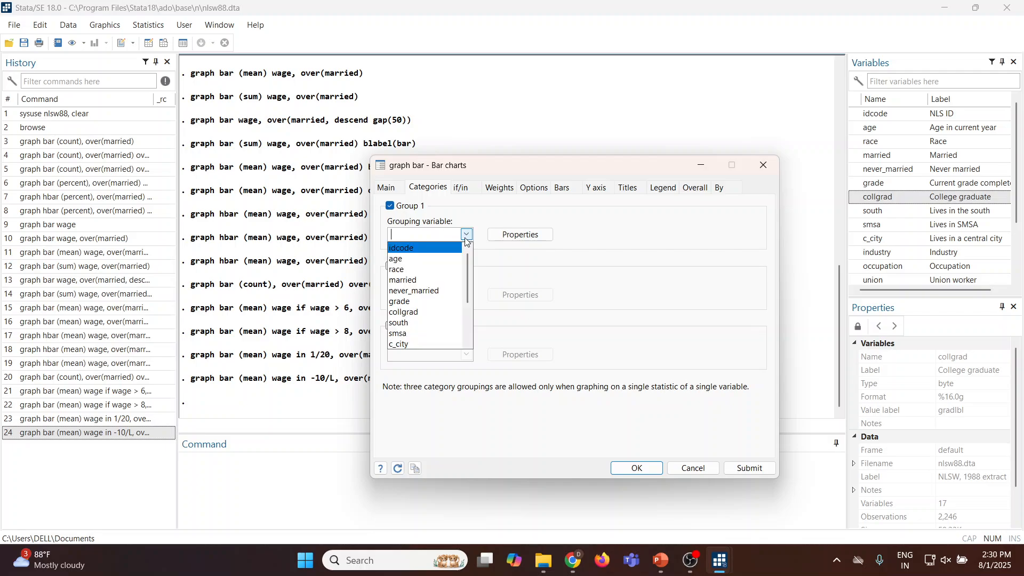
click(425, 281)
click(746, 468)
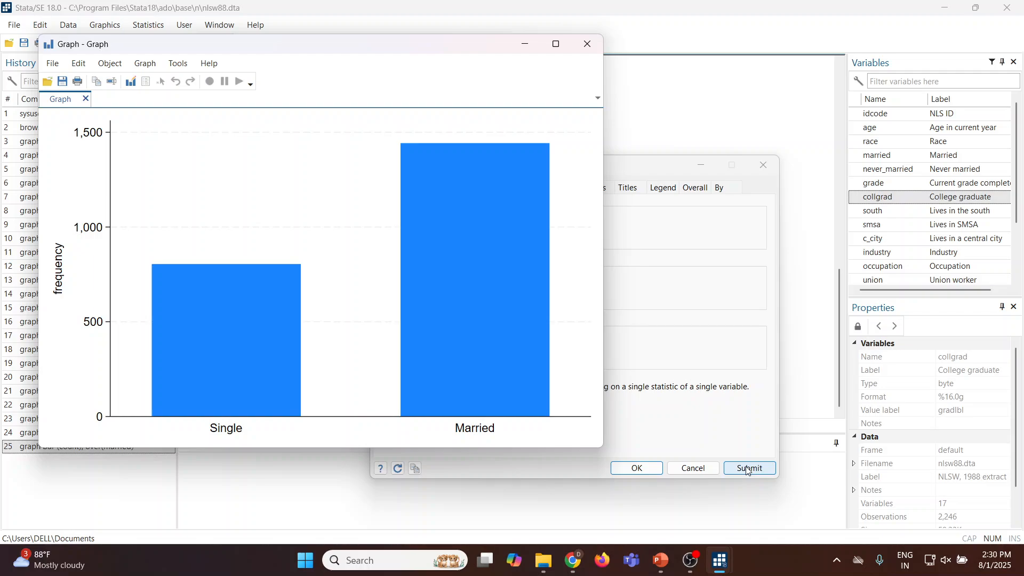
click(588, 44)
Add race as the Group 2 grouping variable, submit the frequency chart, and close the graph.
drag(552, 168, 655, 137)
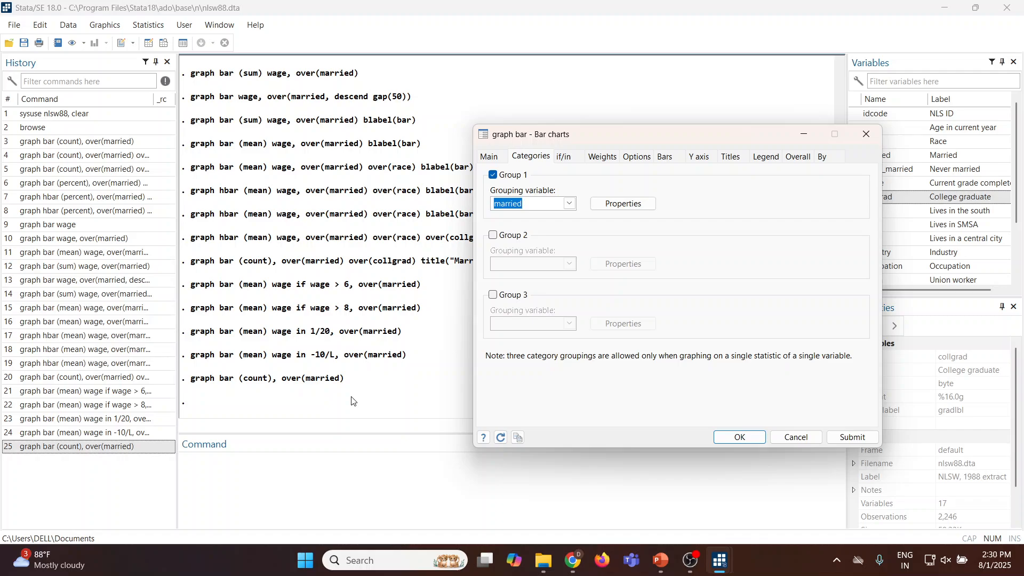
click(493, 235)
click(569, 264)
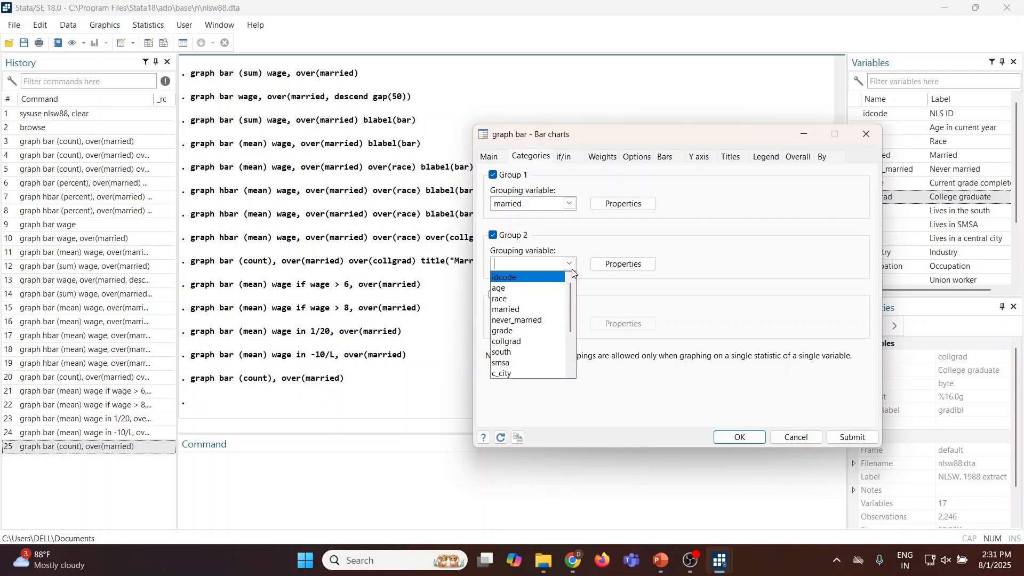
click(502, 298)
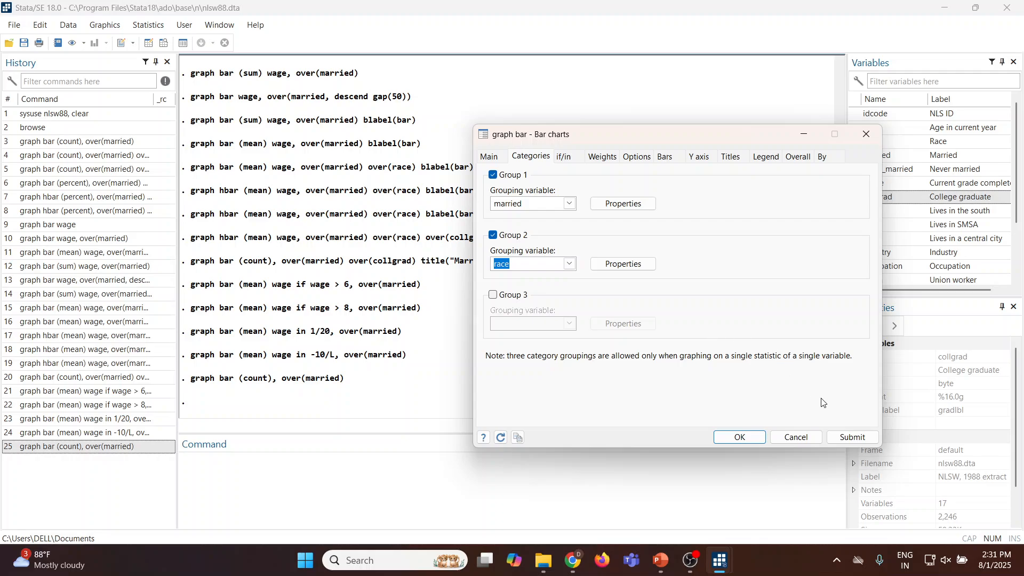
click(848, 437)
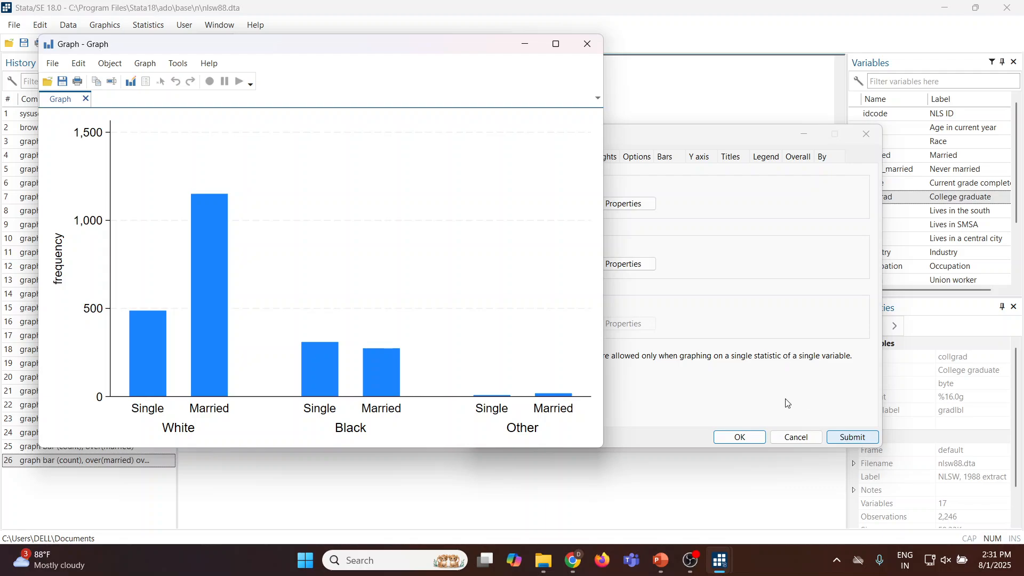
click(588, 45)
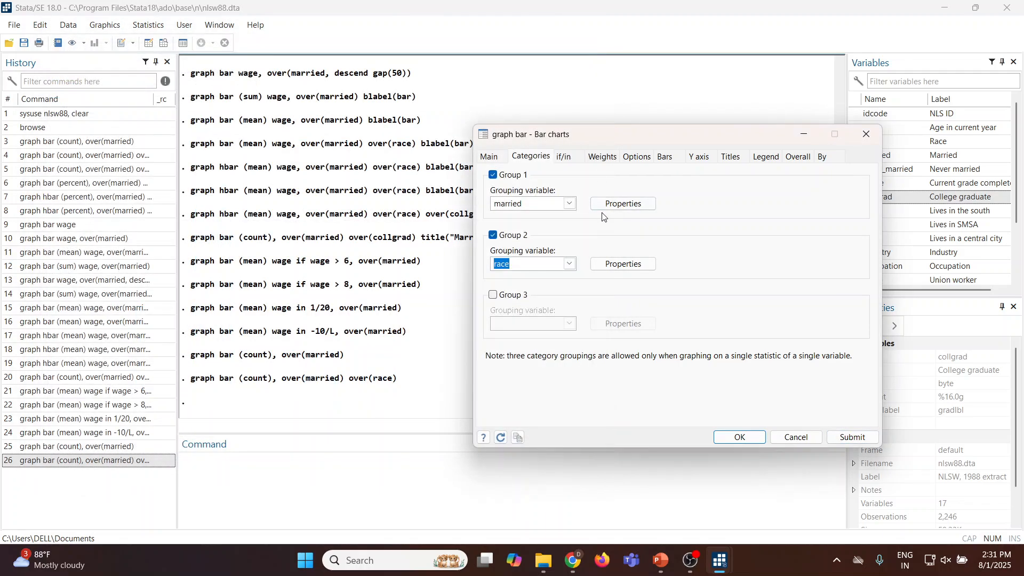
Add collgrad as the Group 3 grouping variable, submit the frequency chart, and close the graph.
click(493, 295)
click(569, 324)
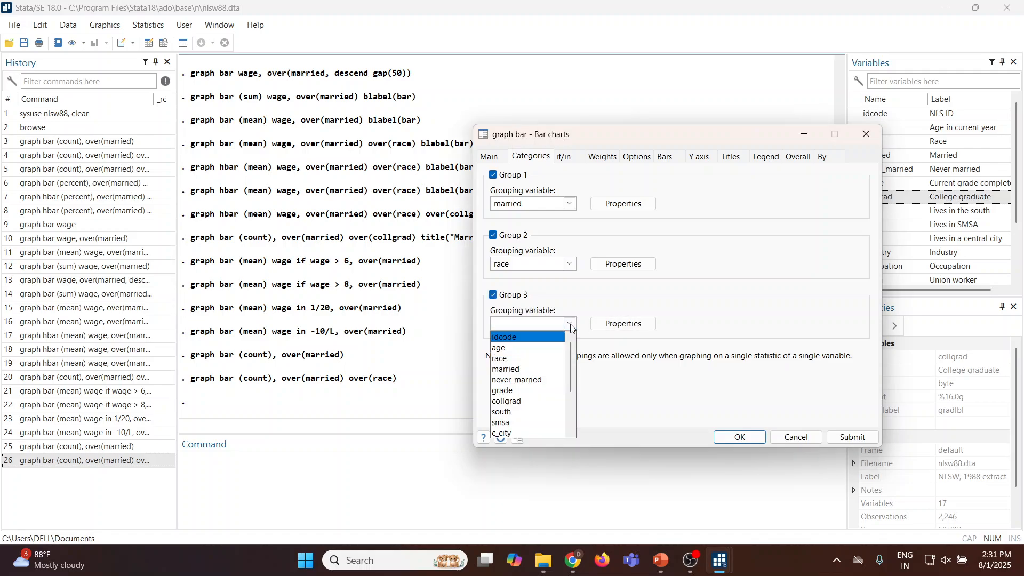
click(506, 401)
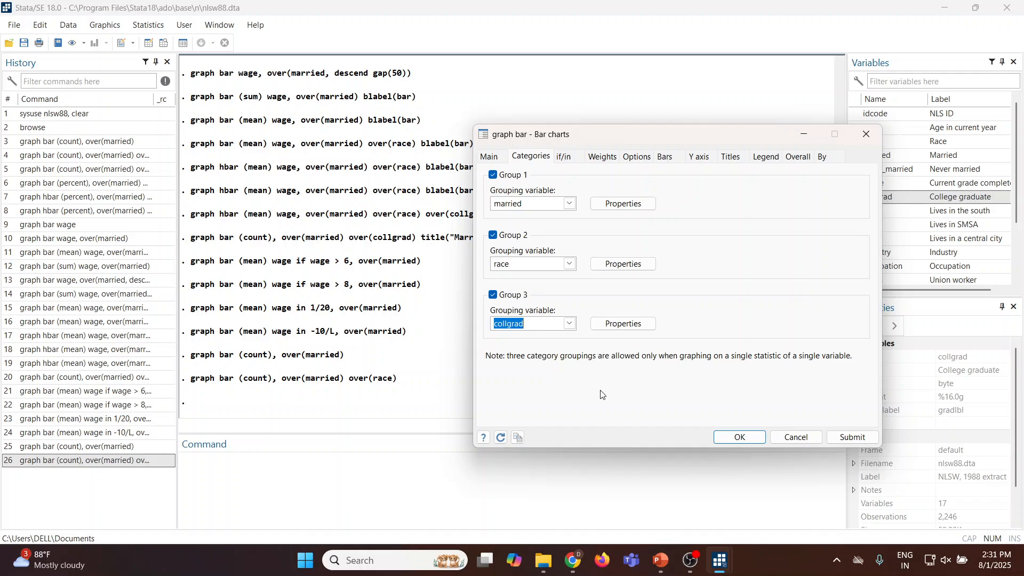
click(854, 439)
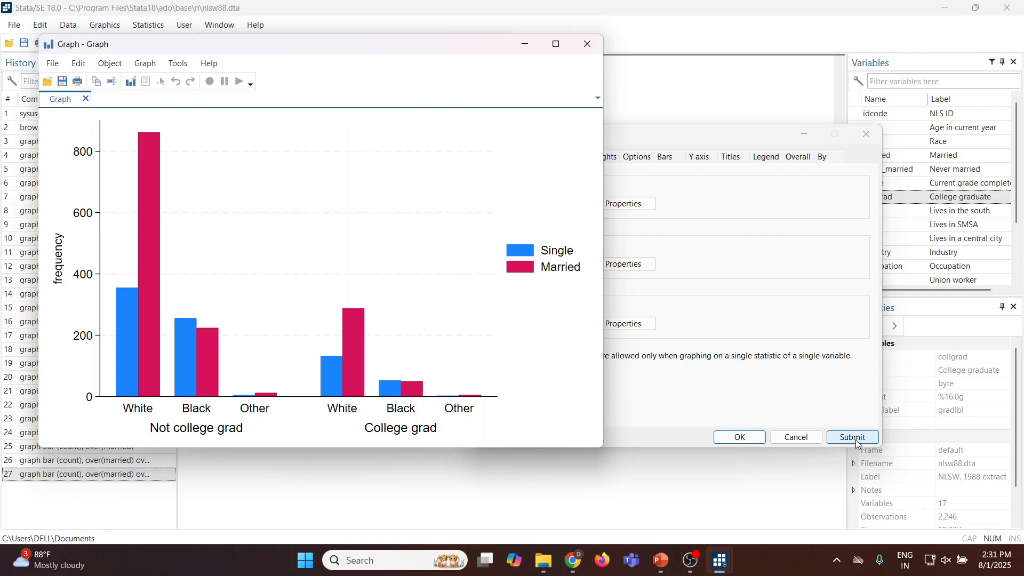
click(584, 41)
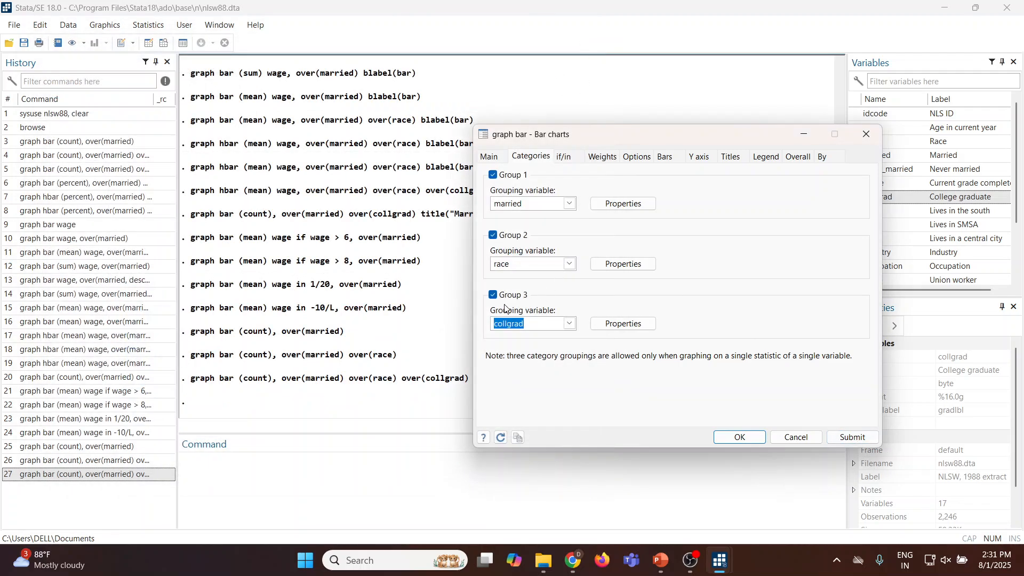
Disable all three category groups in the bar chart dialog.
click(492, 295)
click(494, 236)
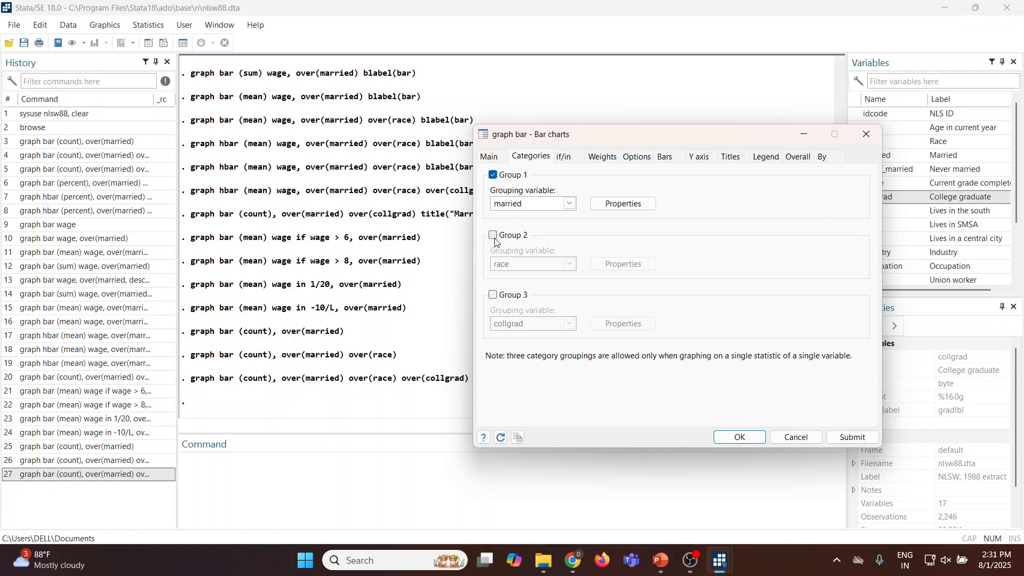
click(492, 175)
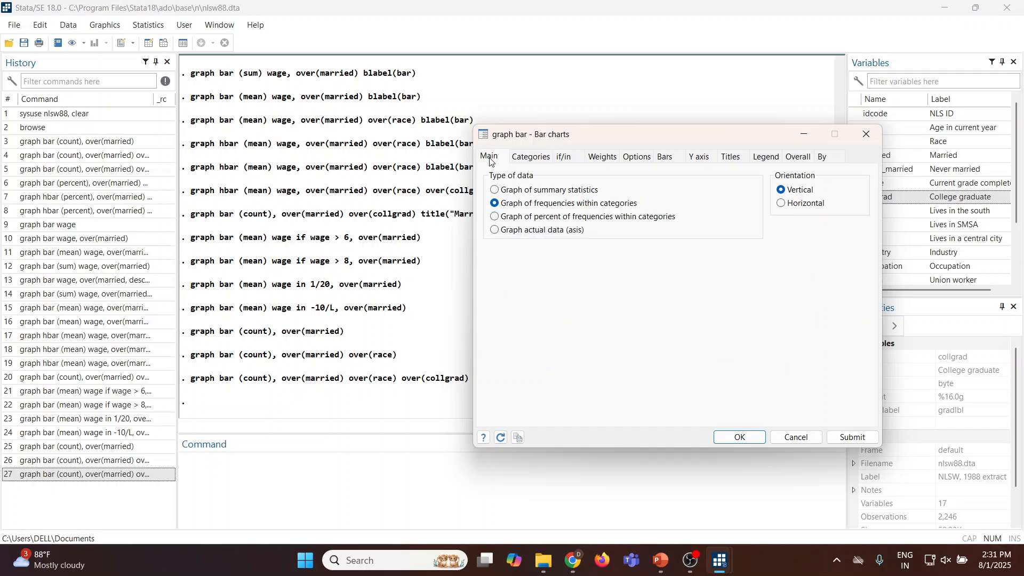
Set the data type to percent of frequencies within categories, submit the chart grouped only by married, and close the graph.
click(490, 160)
click(494, 216)
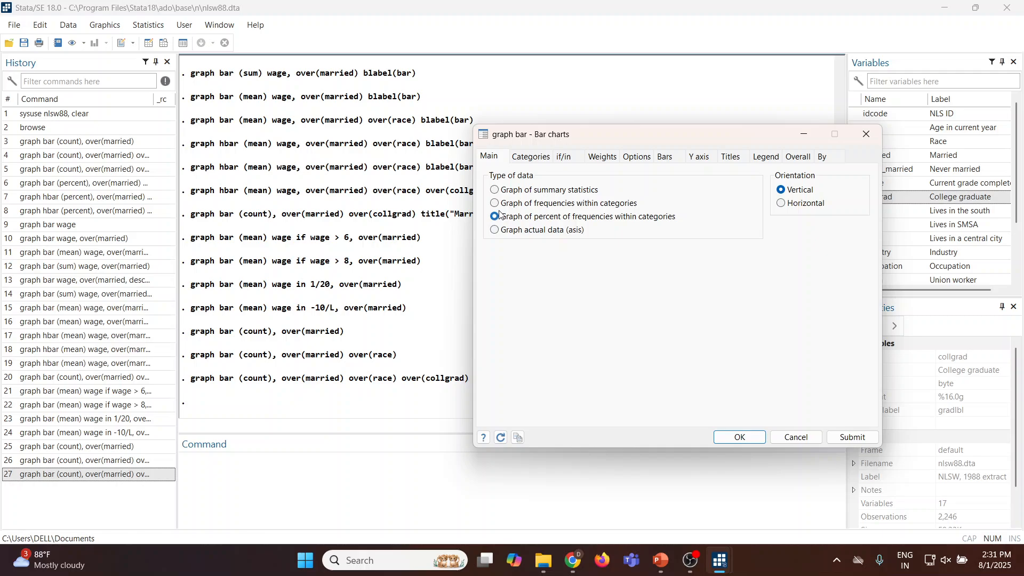
click(529, 158)
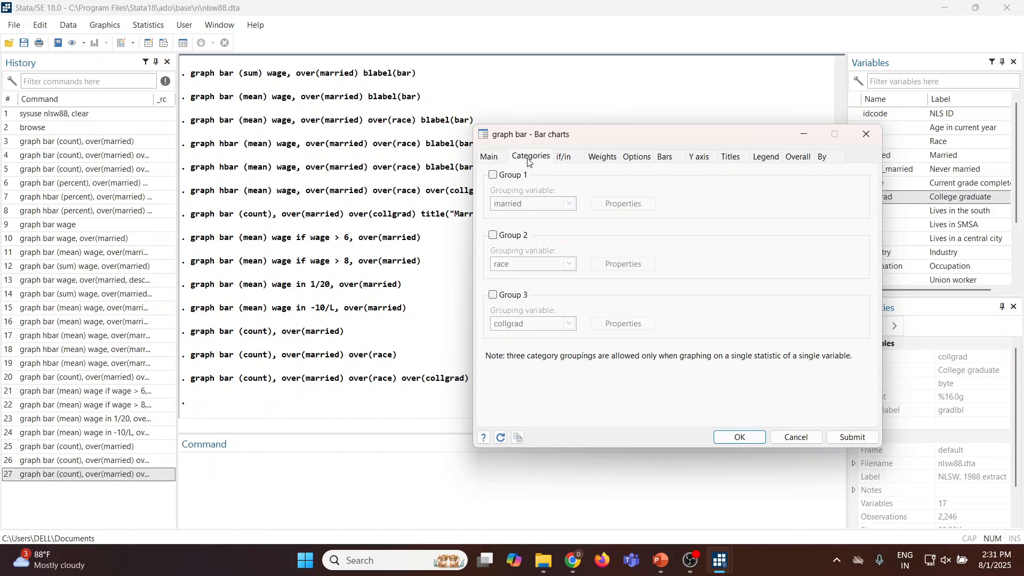
click(492, 175)
click(852, 437)
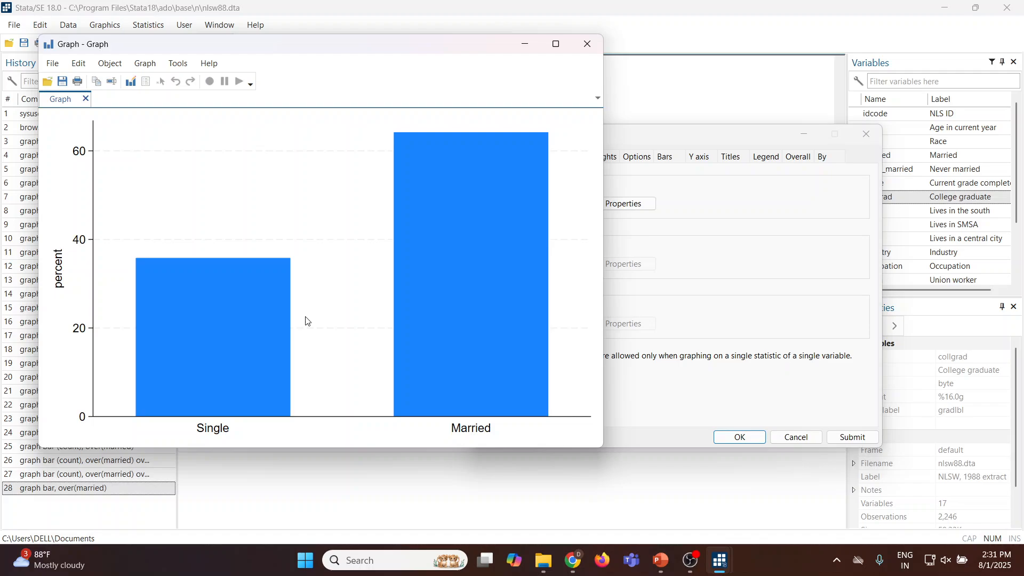
click(587, 43)
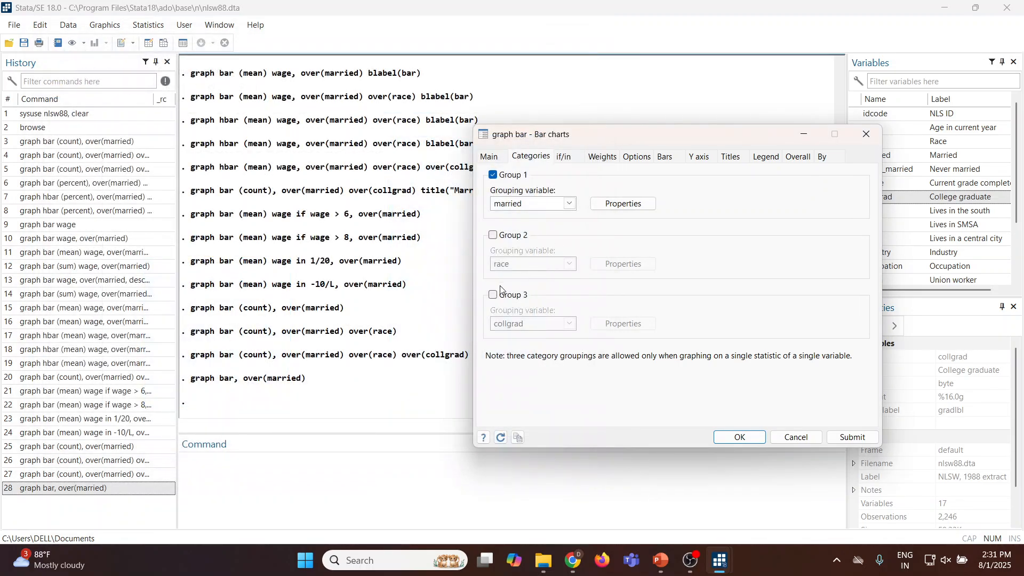
Add race as the Group 2 grouping variable, submit the percent-of-frequencies chart, and close the graph.
click(494, 236)
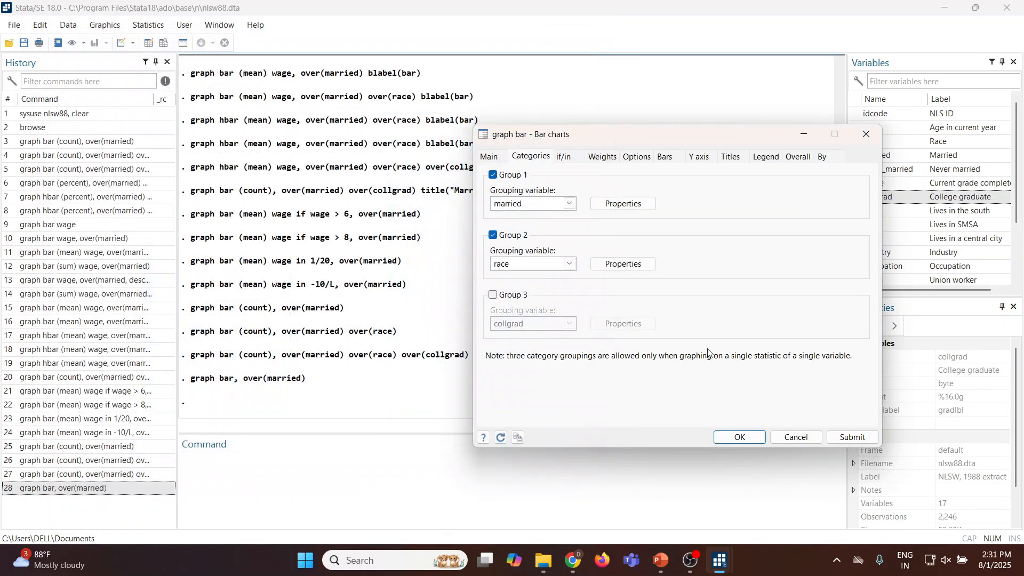
click(847, 438)
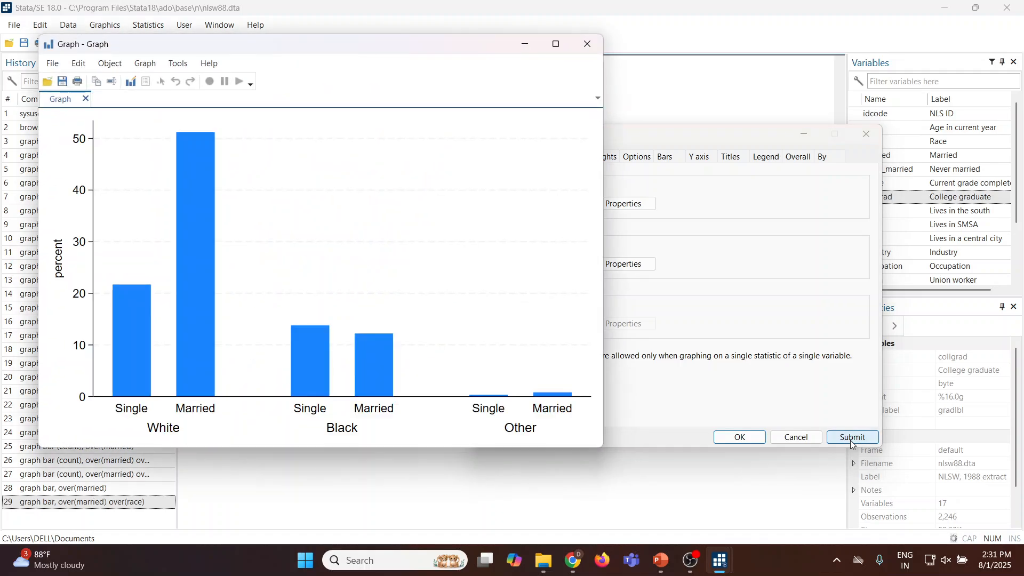
click(587, 44)
Add collgrad as the Group 3 grouping variable, submit the percent-of-frequencies chart, and close the graph.
click(493, 296)
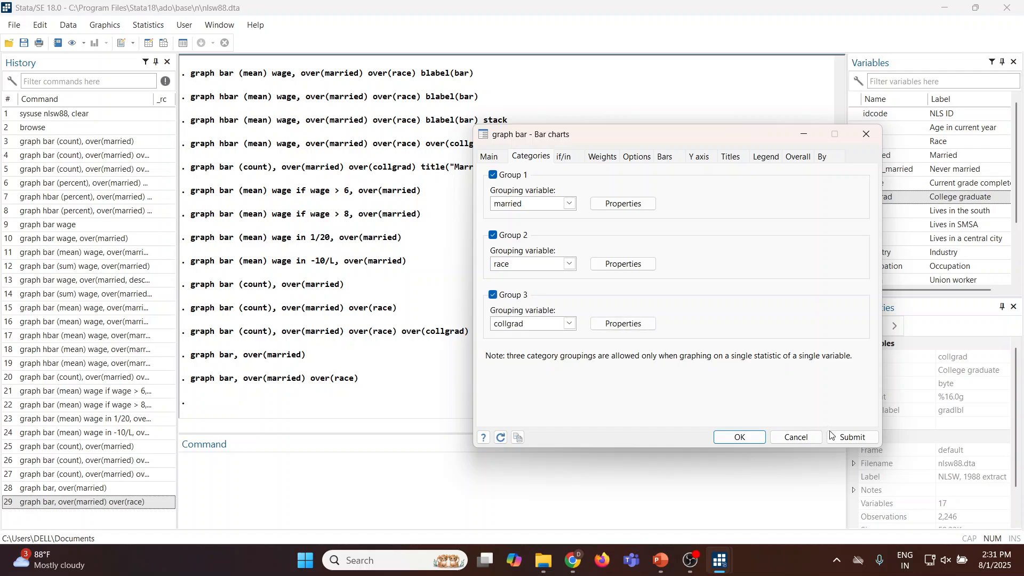
click(848, 438)
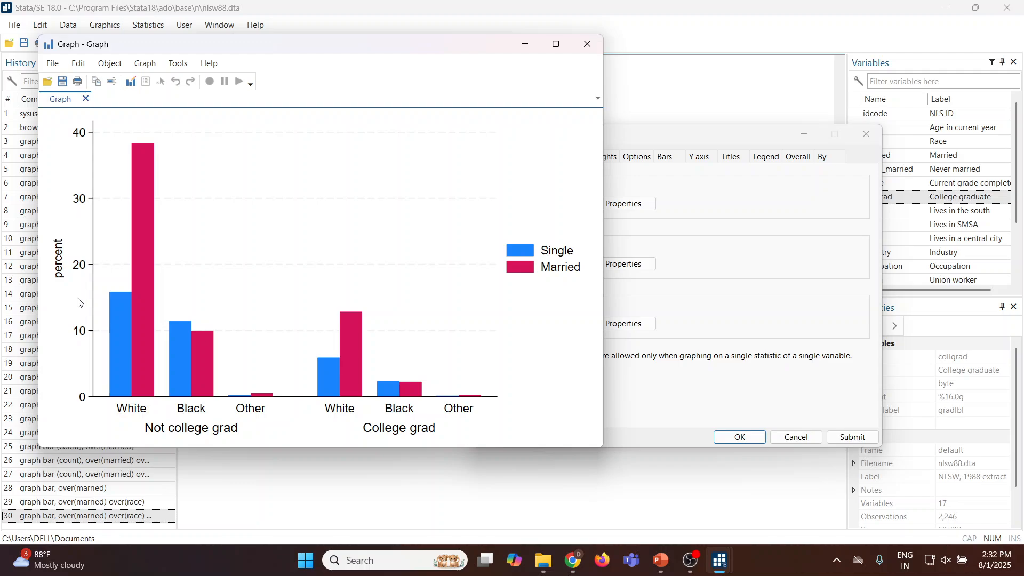
click(587, 44)
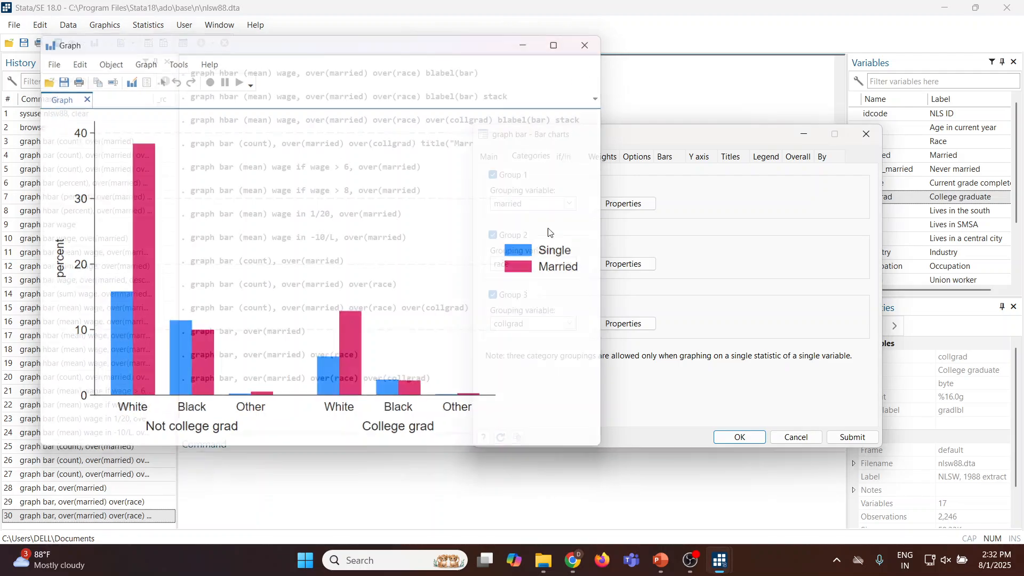
Disable the Group 3, Group 2 and Group 1 category groupings in the bar chart dialog.
click(493, 295)
click(493, 236)
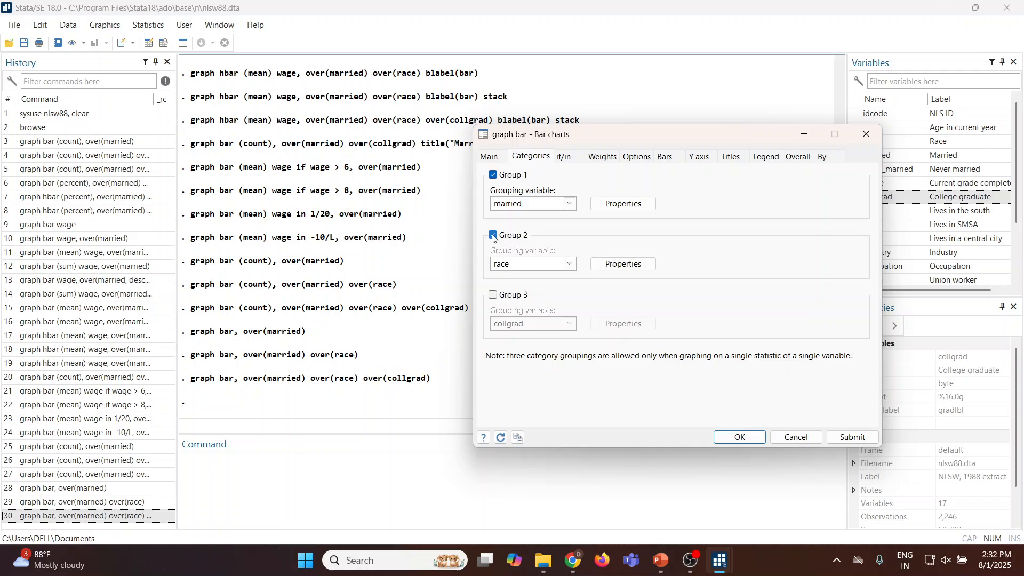
click(492, 176)
Set the data type to summary statistics with the mean of wage, submit the ungrouped chart, and close the graph.
click(489, 157)
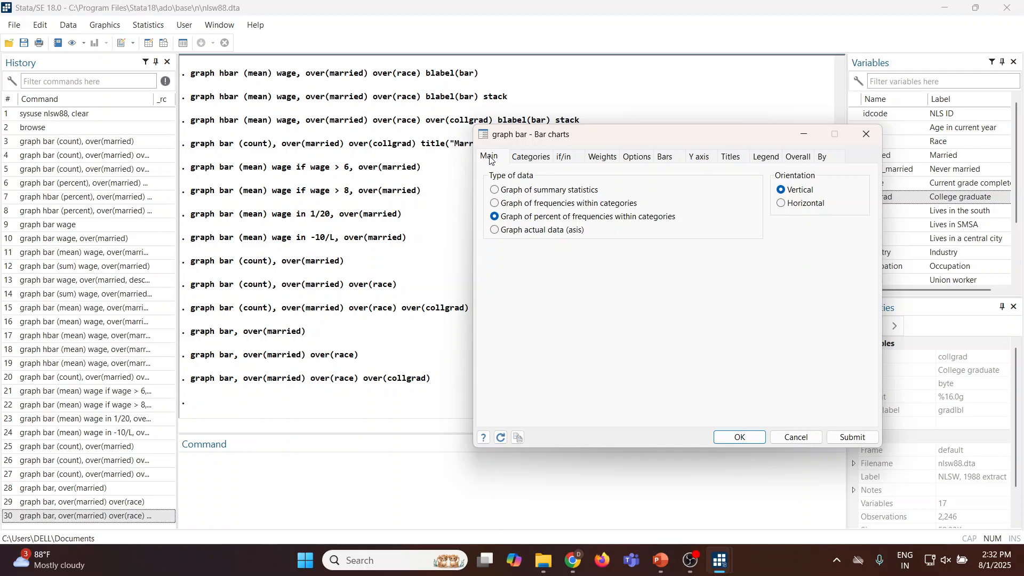
click(495, 191)
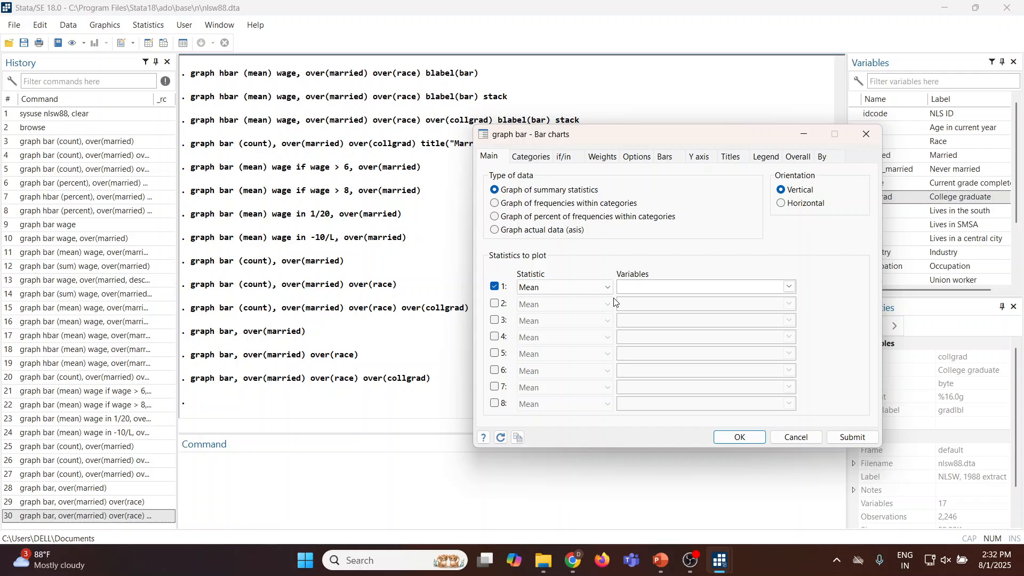
click(789, 287)
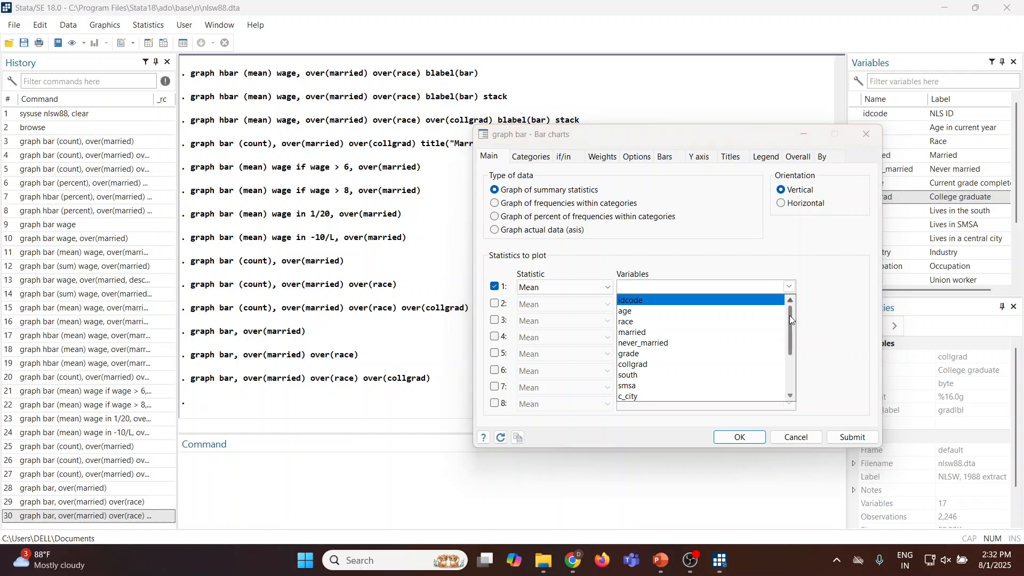
drag(789, 315, 791, 357)
click(653, 365)
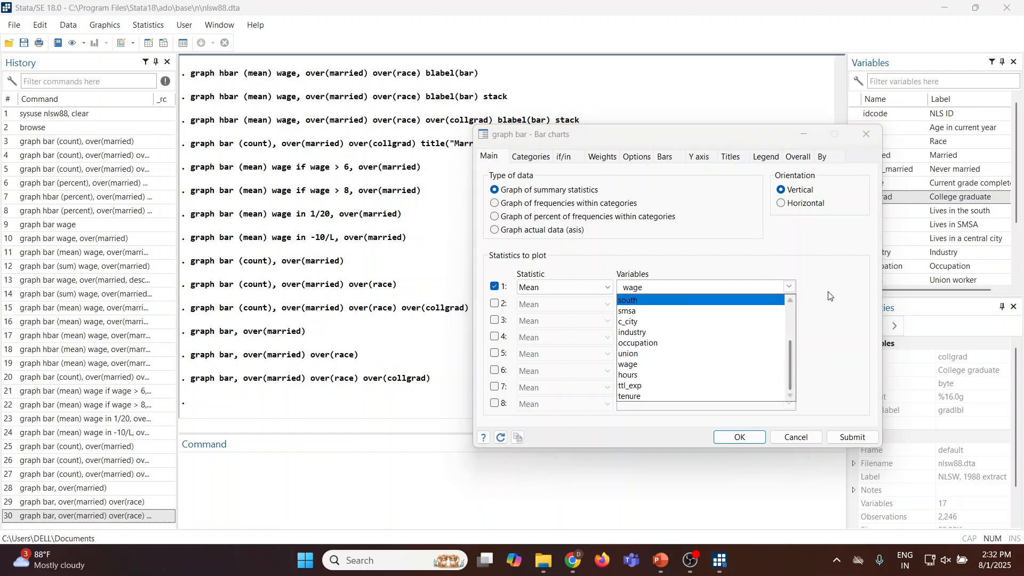
click(848, 438)
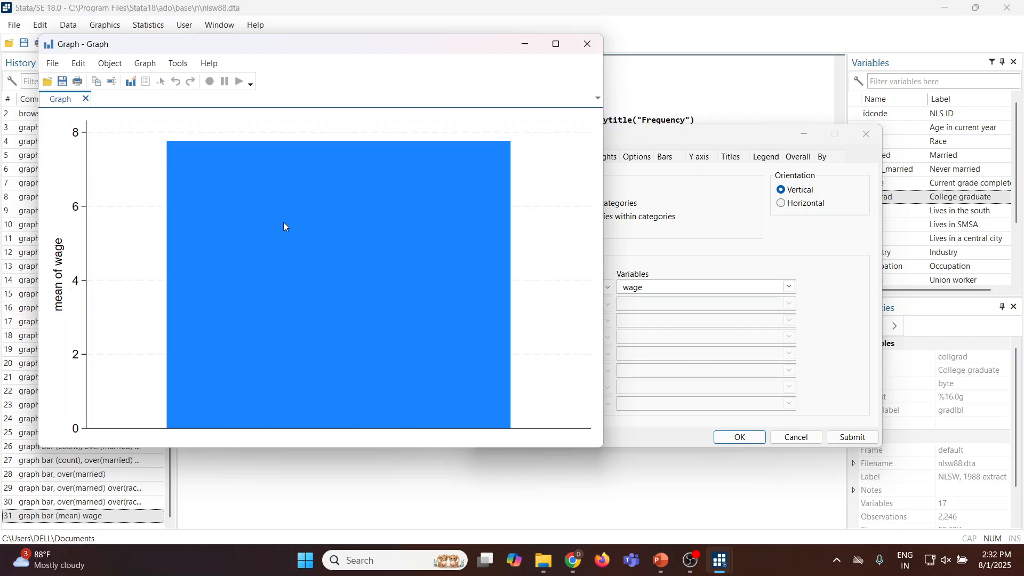
click(588, 43)
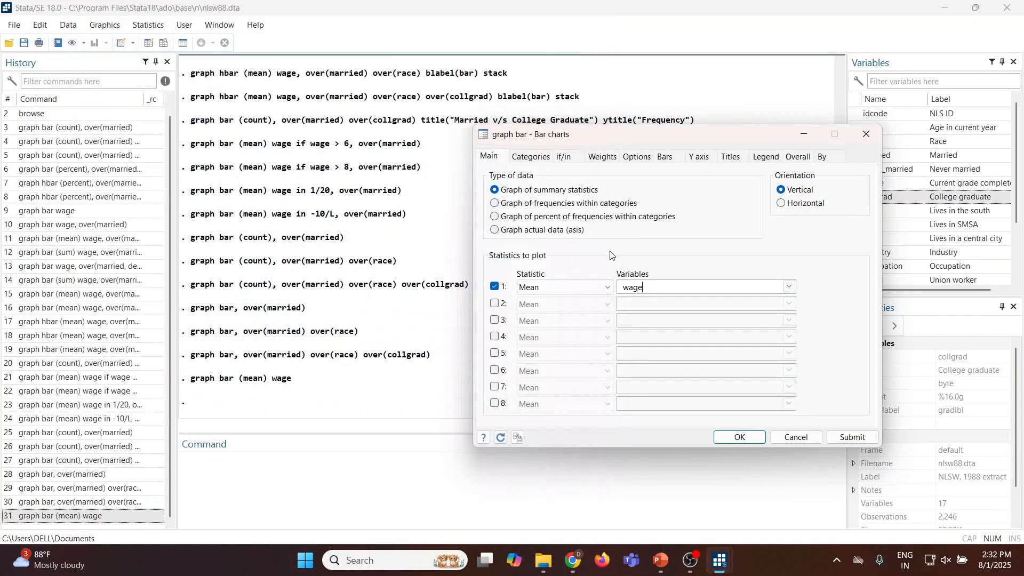
Enable Group 1 with married as the grouping variable, submit the mean wage chart, and close the graph.
click(536, 157)
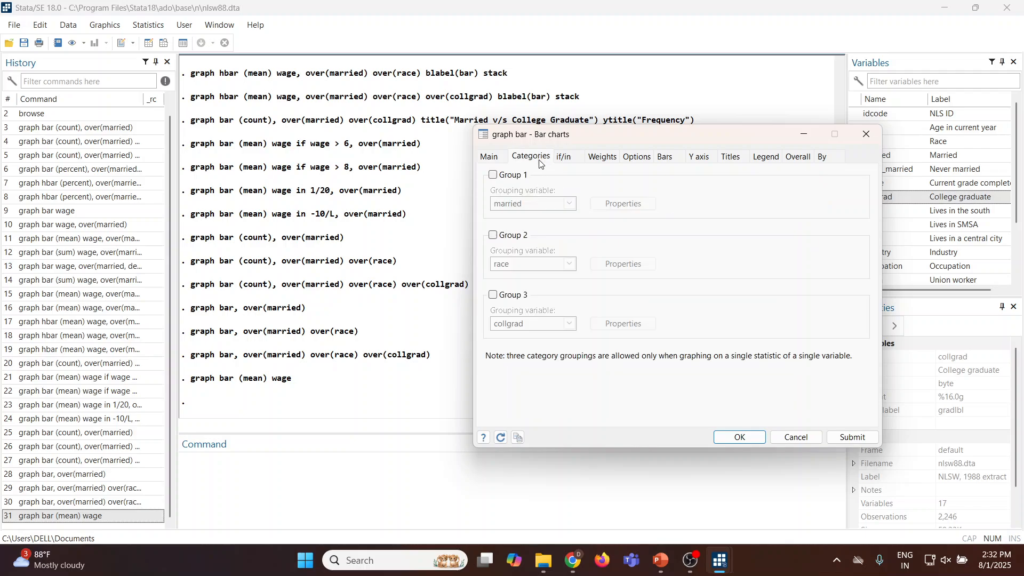
click(493, 175)
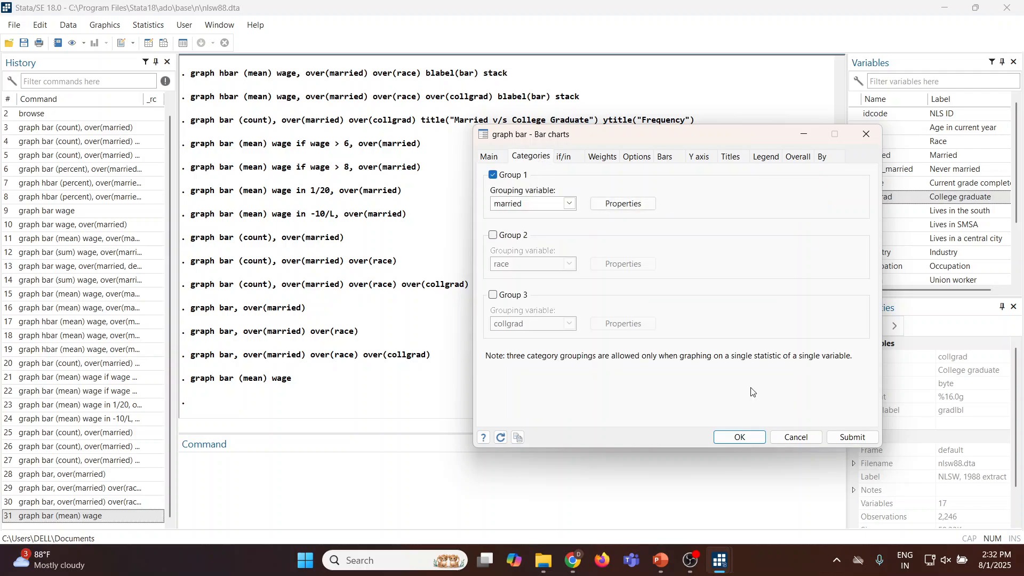
click(853, 437)
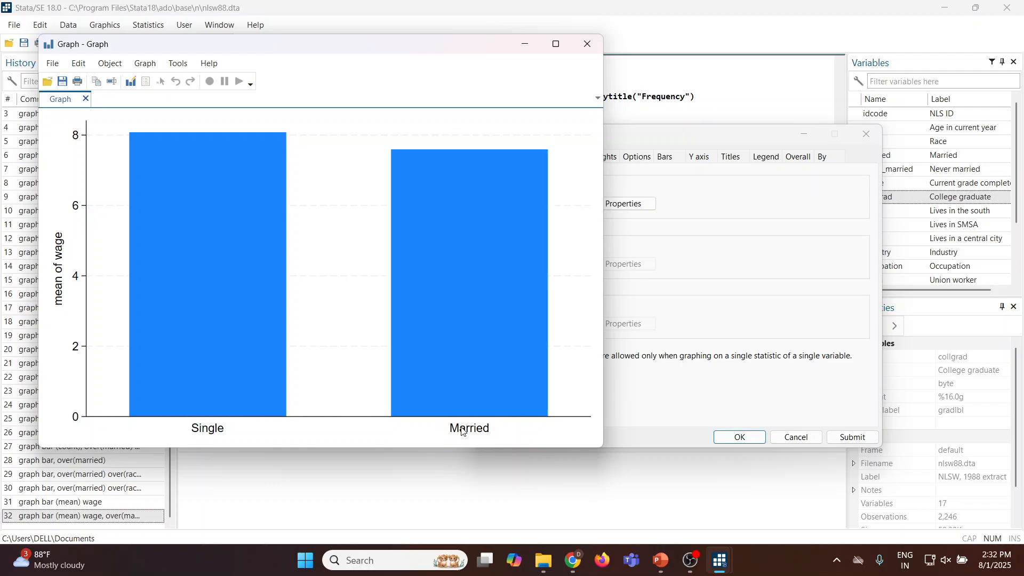
click(588, 45)
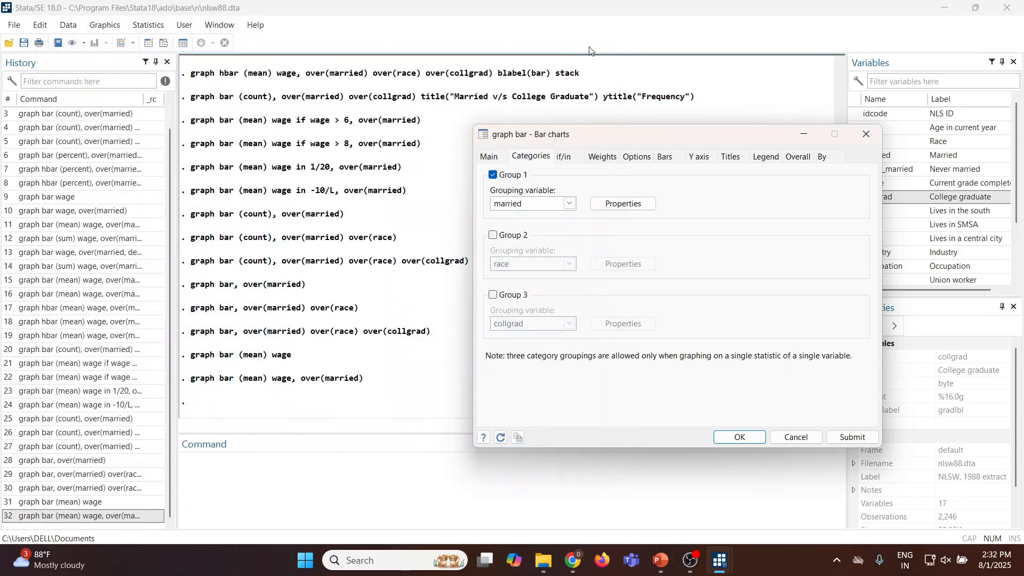
Enable Group 2 with race as the grouping variable, submit the mean wage chart, and close the graph.
click(493, 238)
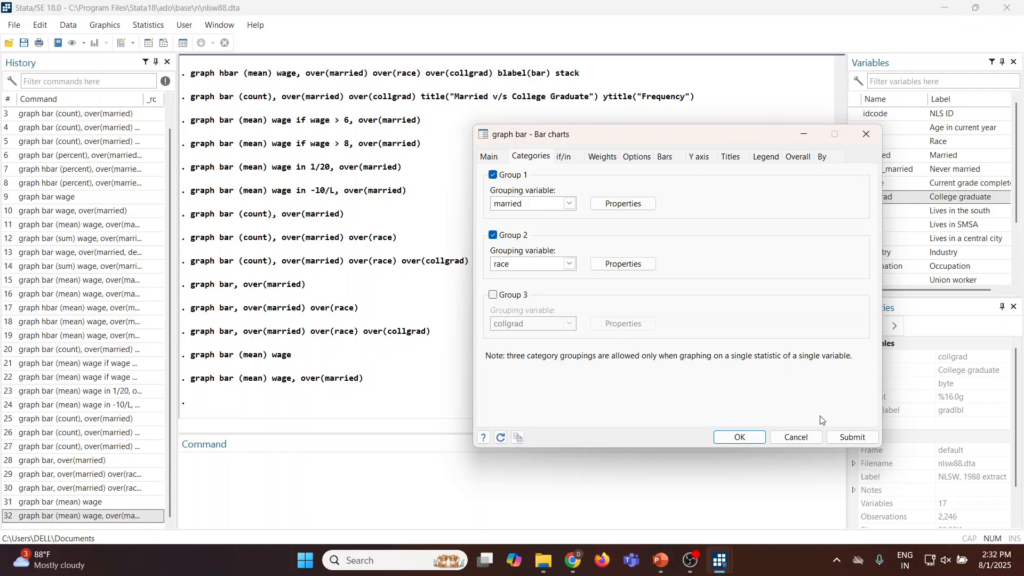
click(852, 437)
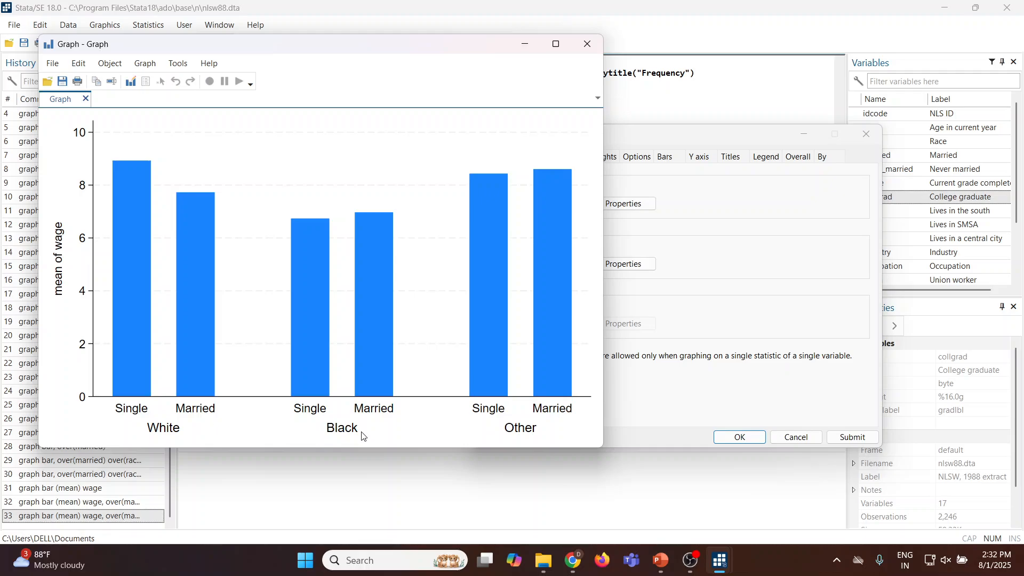
click(588, 44)
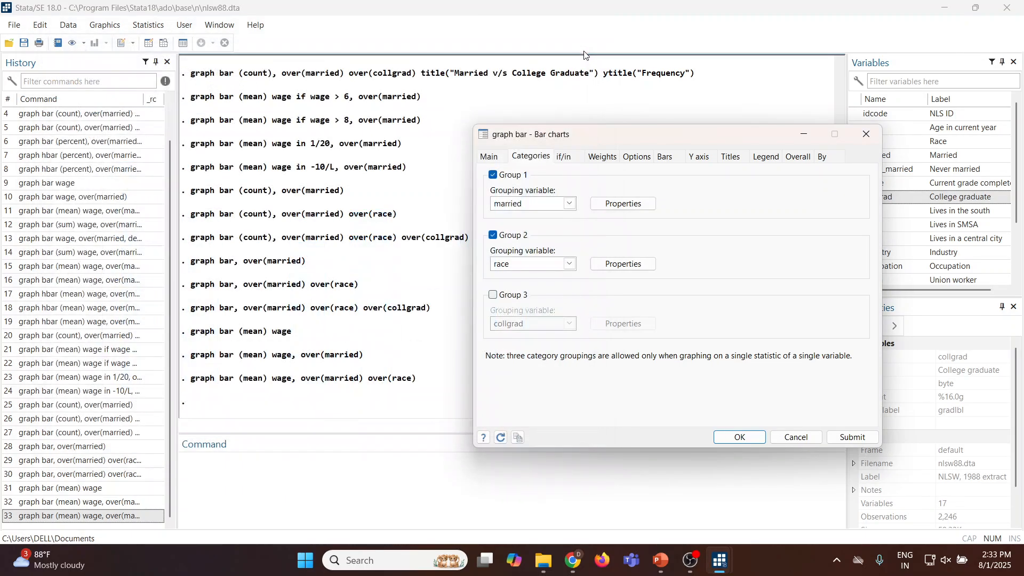
Enable Group 3 with collgrad as the grouping variable, submit the mean wage chart, and close the graph.
click(493, 295)
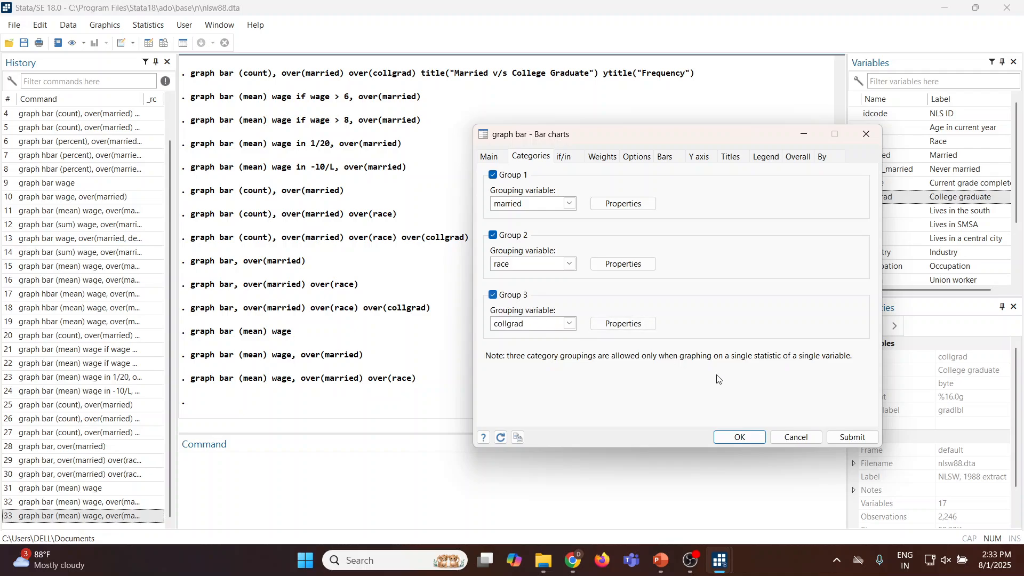
click(838, 437)
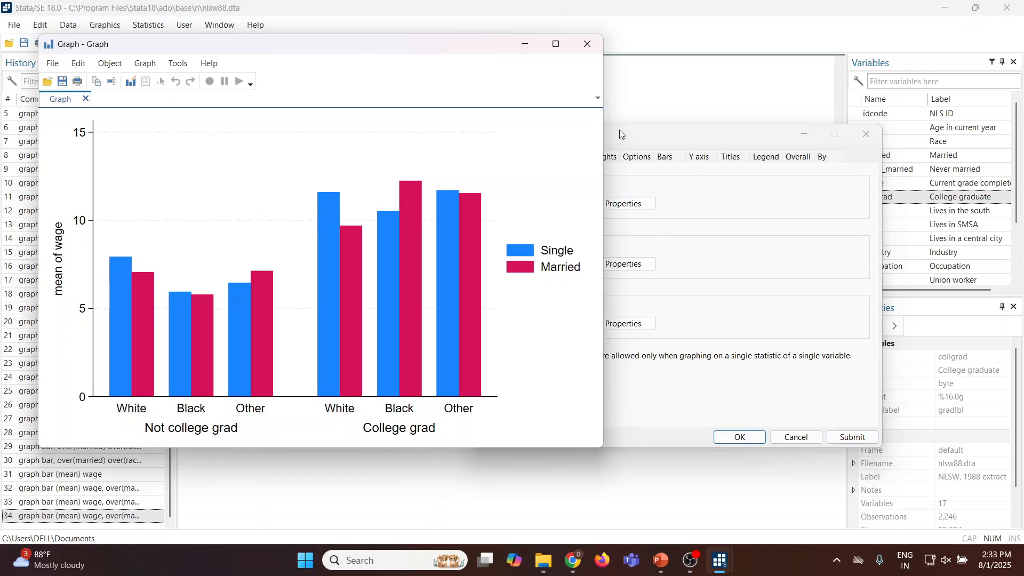
click(591, 43)
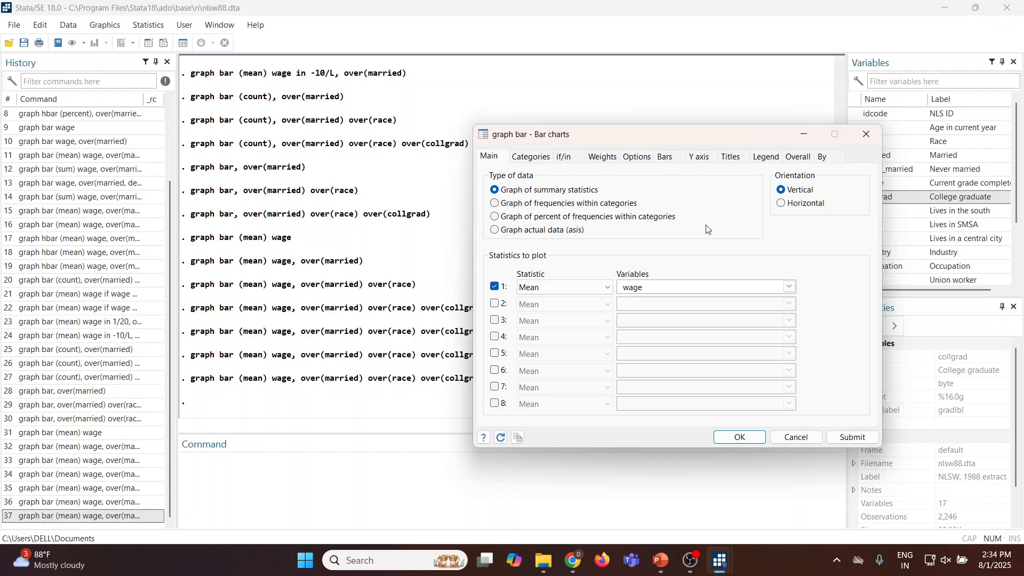
Add the mean of hours as the second statistic to plot alongside the mean of wage.
click(495, 303)
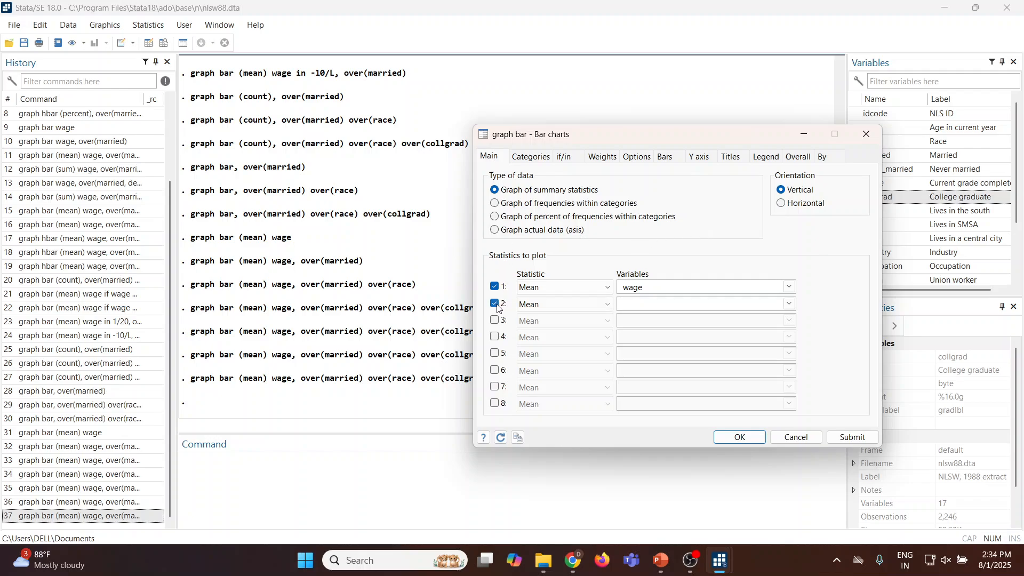
click(790, 303)
drag(791, 345, 797, 388)
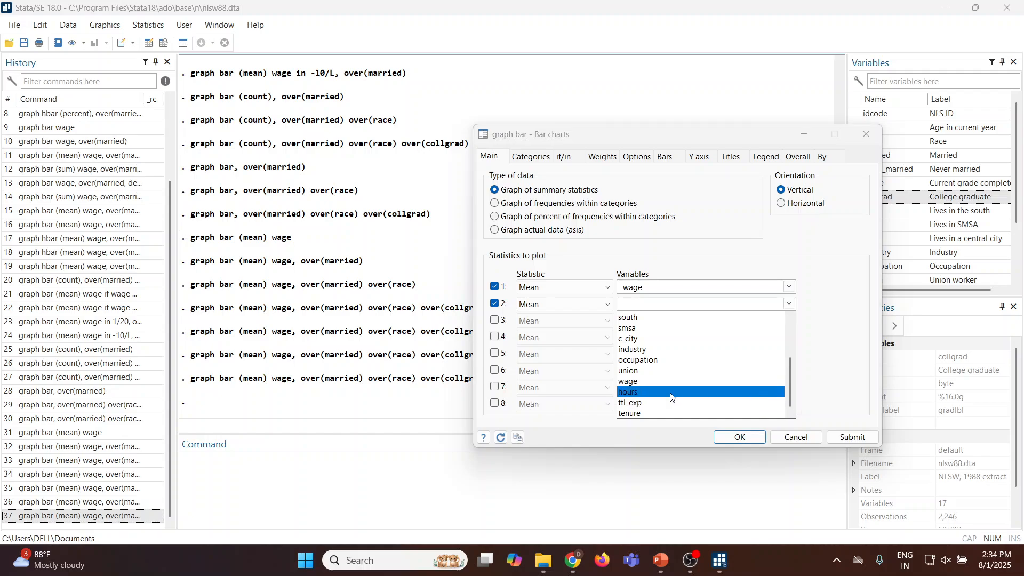
click(688, 391)
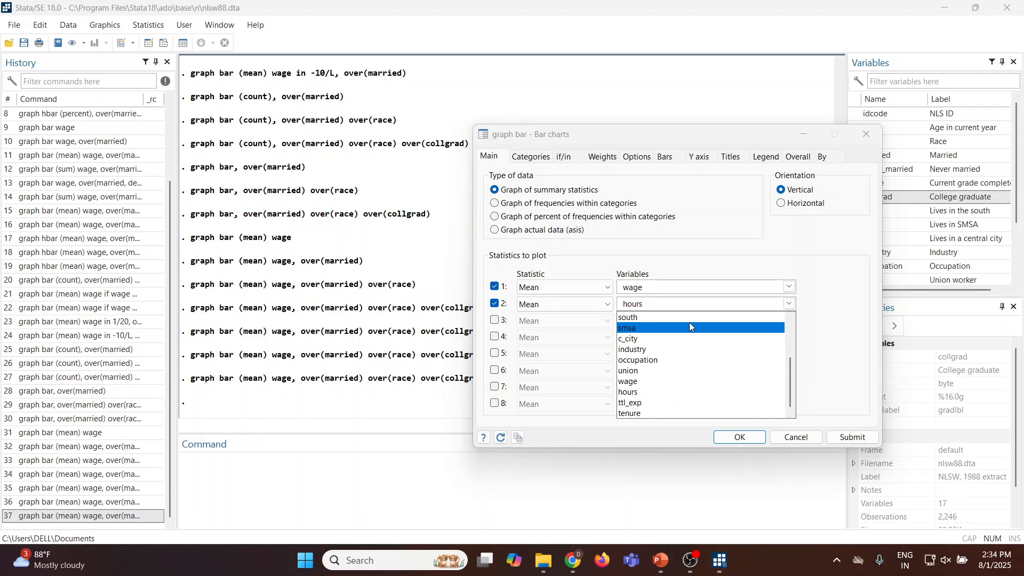
click(710, 254)
Disable Groups 2 and 3, submit the wage and hours means chart grouped only by married, and minimize the graph.
click(532, 157)
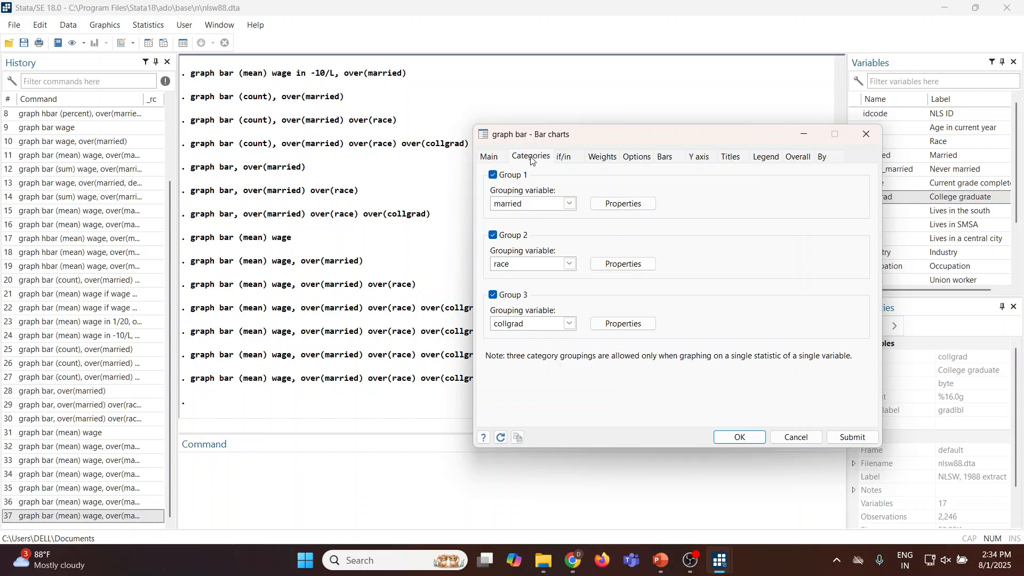
click(493, 235)
click(493, 295)
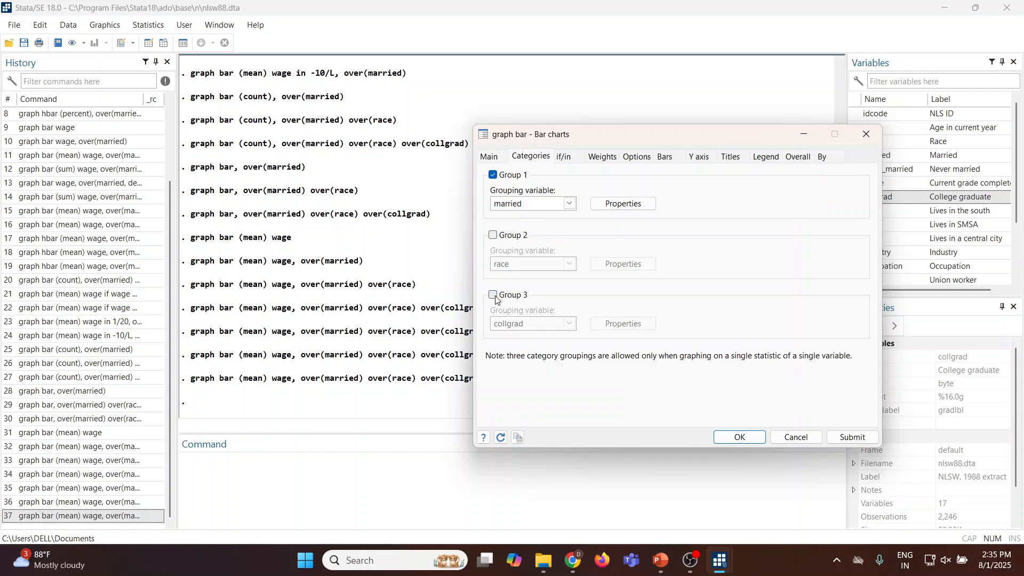
click(842, 438)
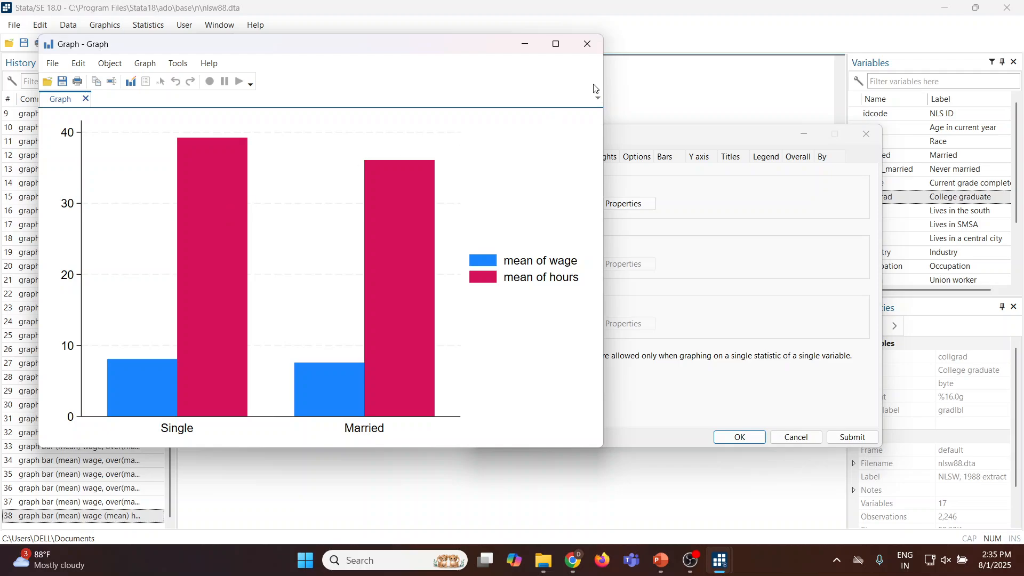
click(525, 44)
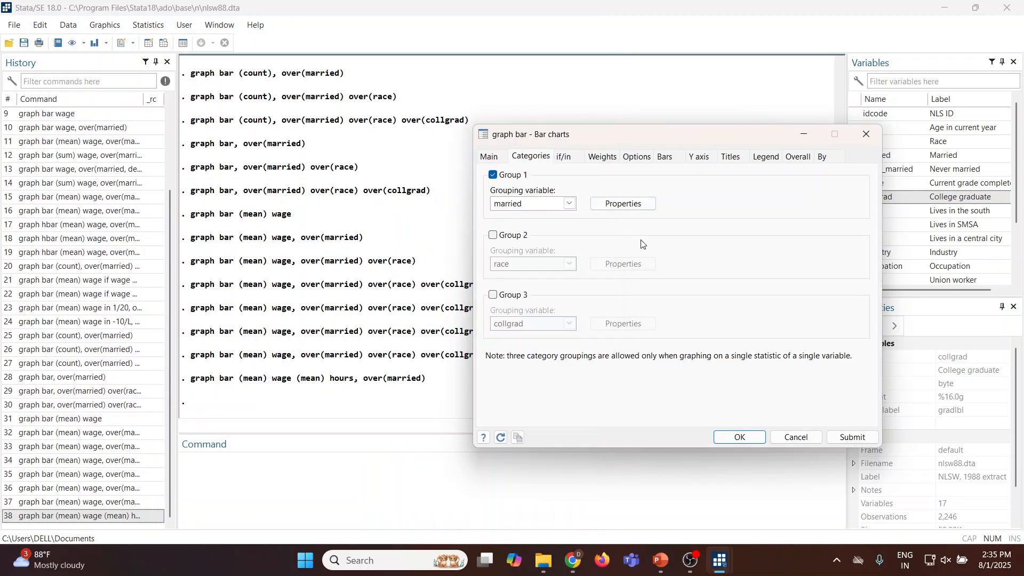
Label the bars with their bar height, submit the wage and hours chart, and close the graph.
click(666, 159)
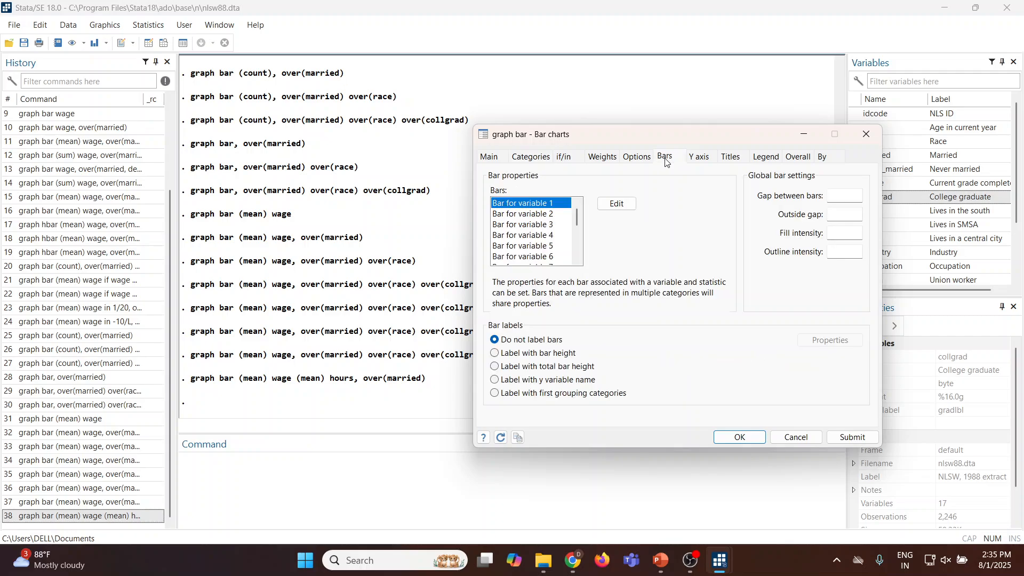
click(496, 354)
click(839, 438)
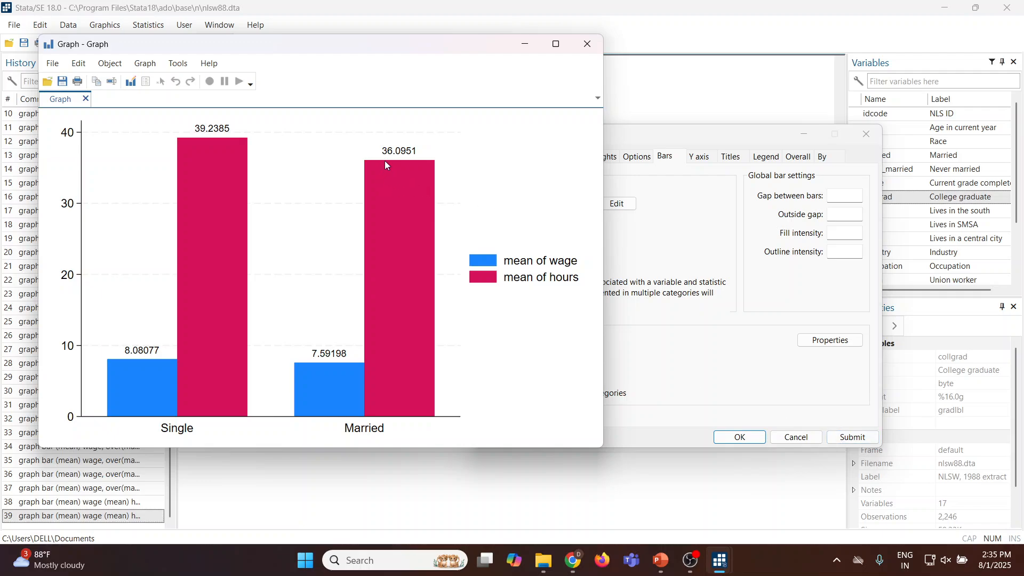
click(588, 44)
Change the bar labels to total bar height, submit the chart, and close the graph.
click(495, 367)
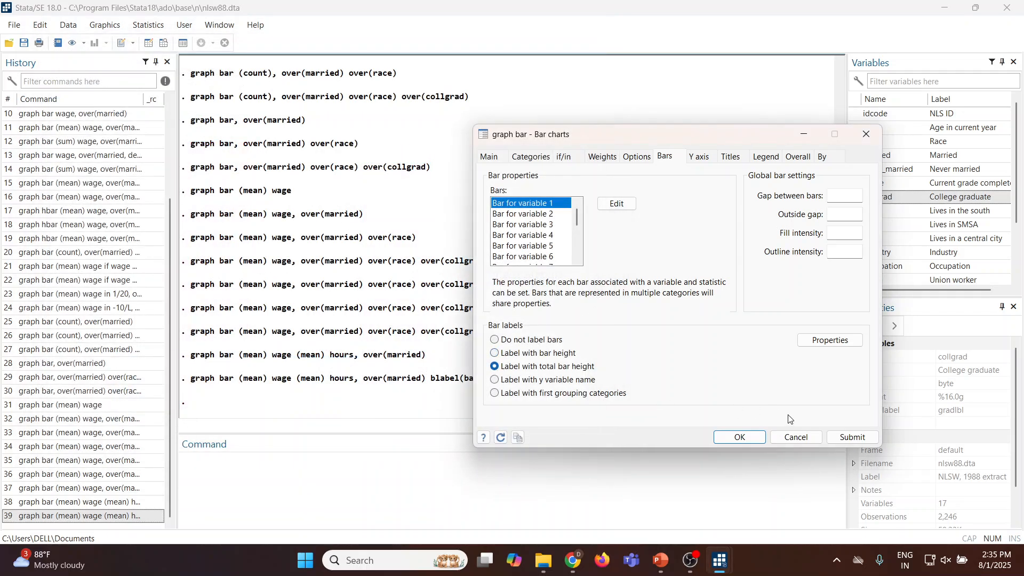
click(852, 438)
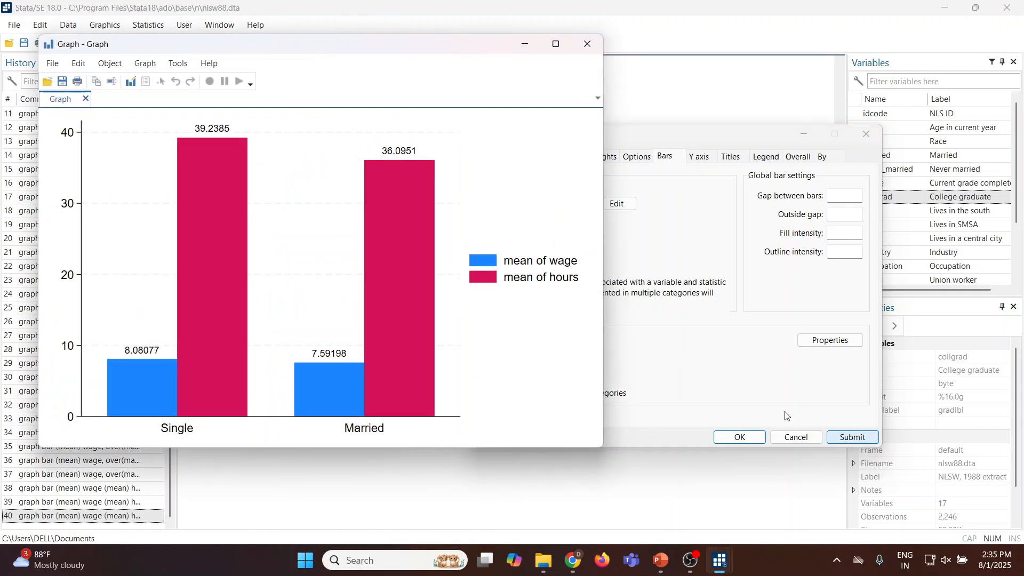
click(588, 44)
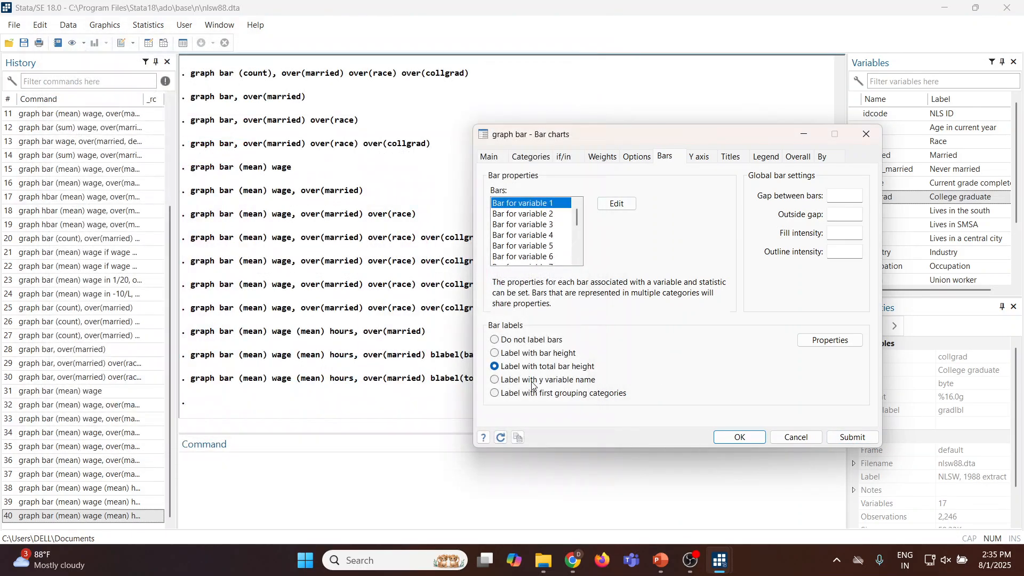
Change the bar labels to the y variable name, submit the chart, and close the graph.
click(495, 380)
click(839, 439)
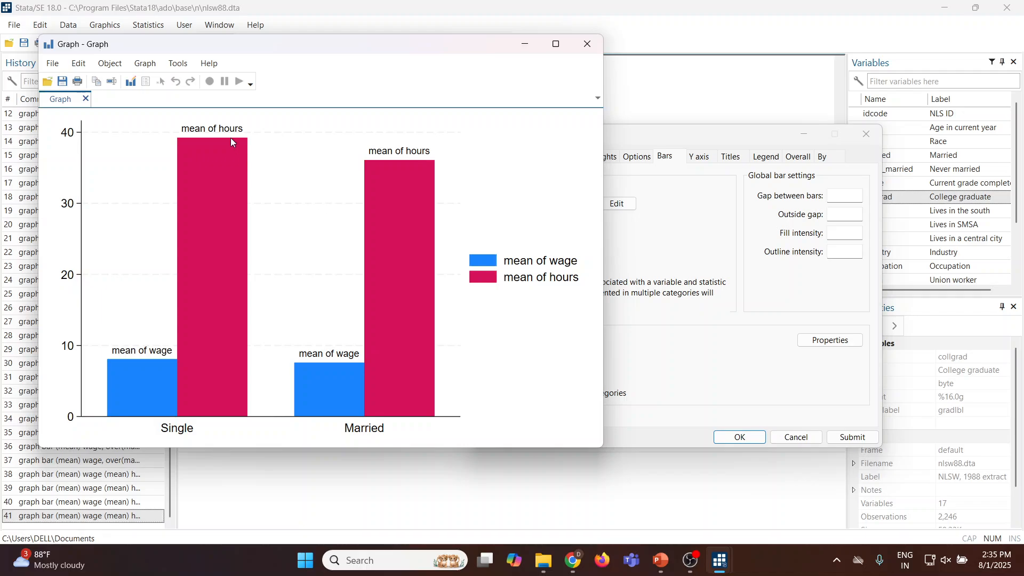
click(587, 44)
Change the bar labels to the first grouping categories and submit the chart.
click(495, 393)
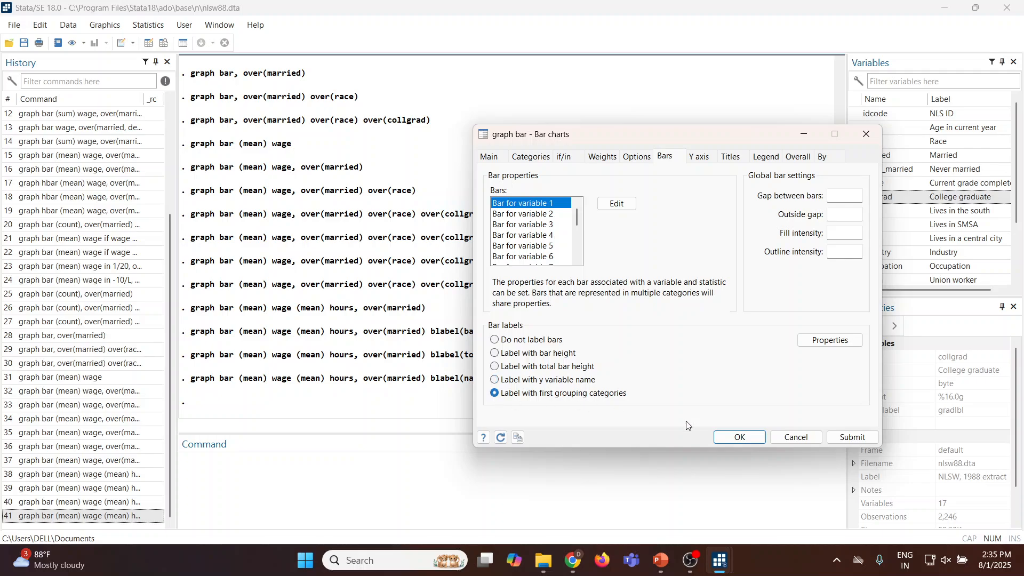
click(840, 439)
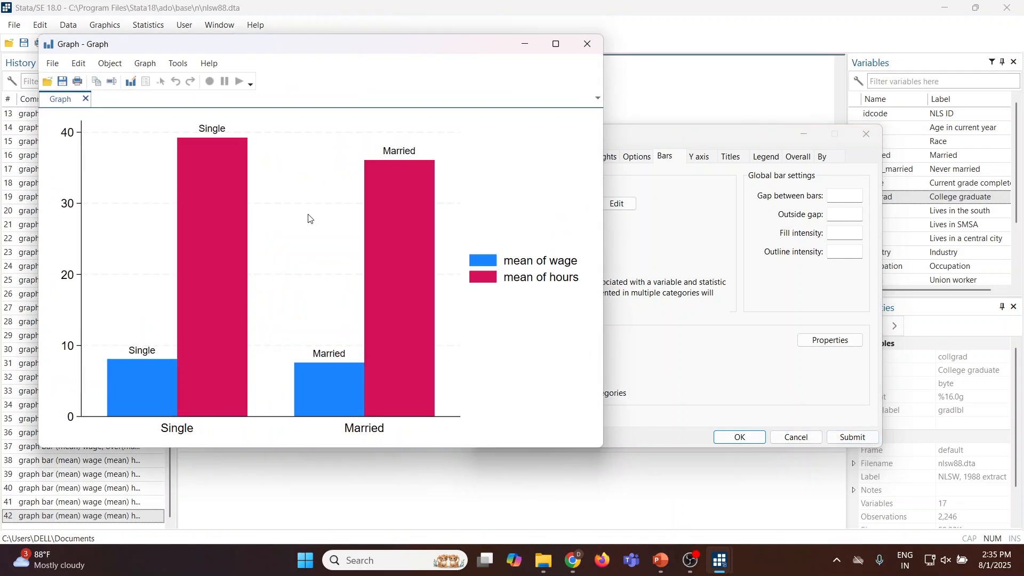
Set the global fill intensity of the bars to 30, submit the chart, and close the graph.
click(587, 42)
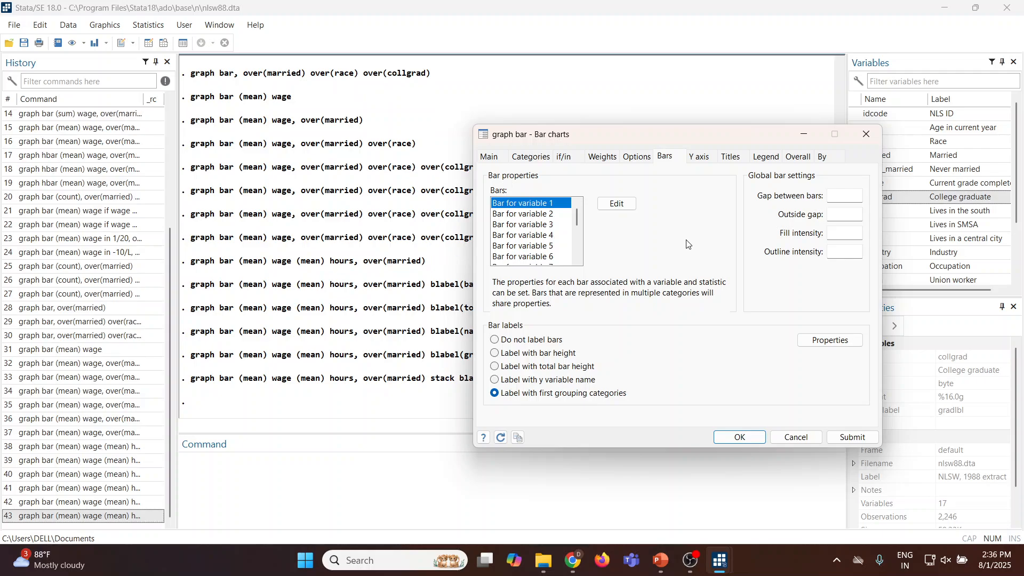
click(838, 197)
click(841, 218)
click(835, 236)
click(839, 252)
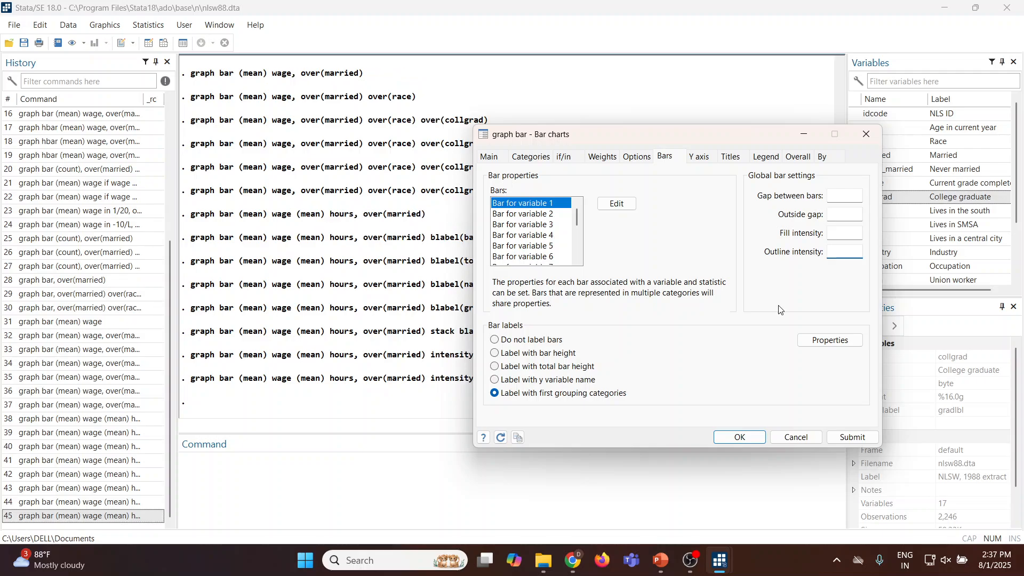
click(833, 234)
text(30)
click(851, 436)
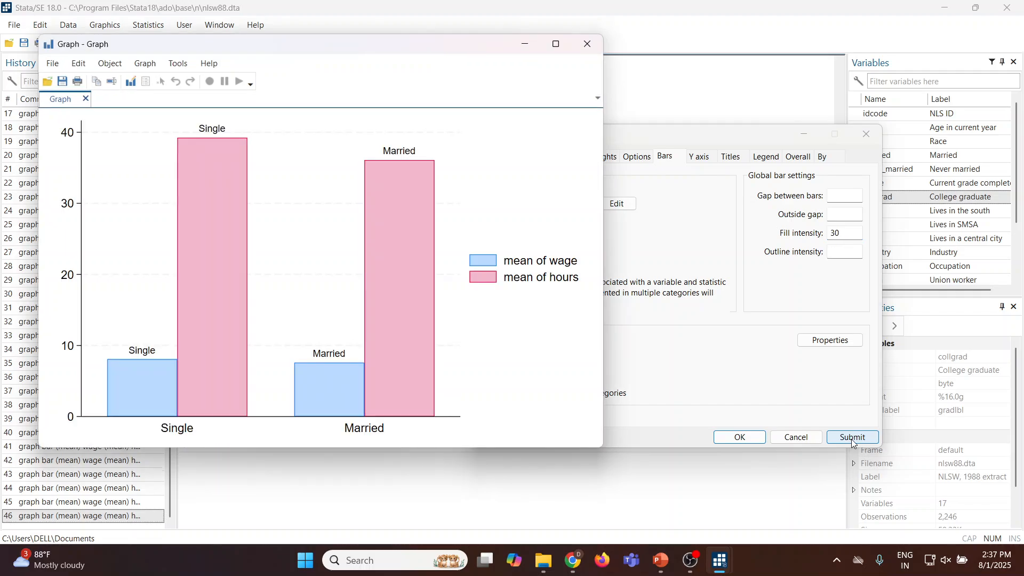
click(587, 44)
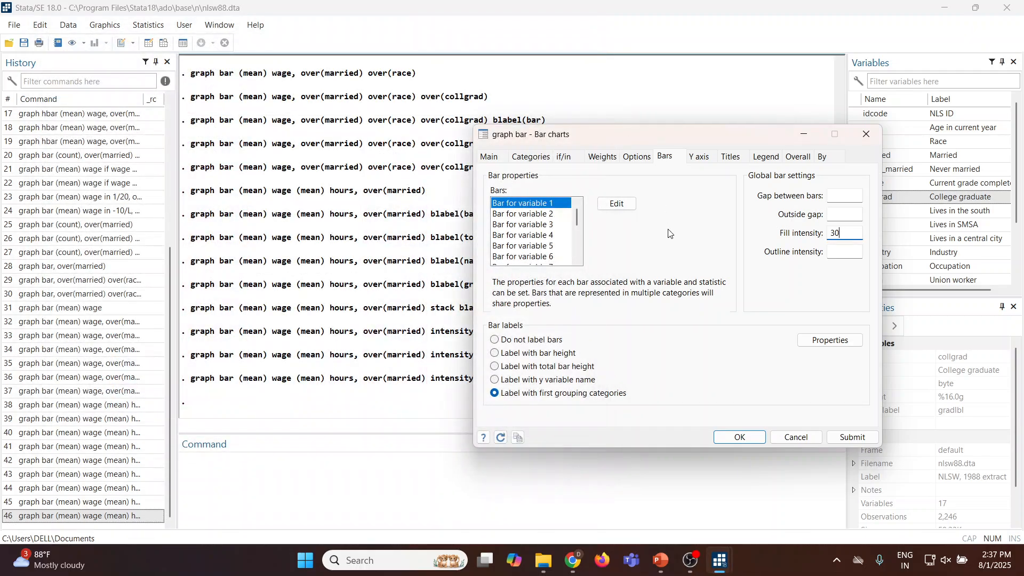
Stack the bars on y variables, submit the chart, and return to the bar chart settings.
click(636, 157)
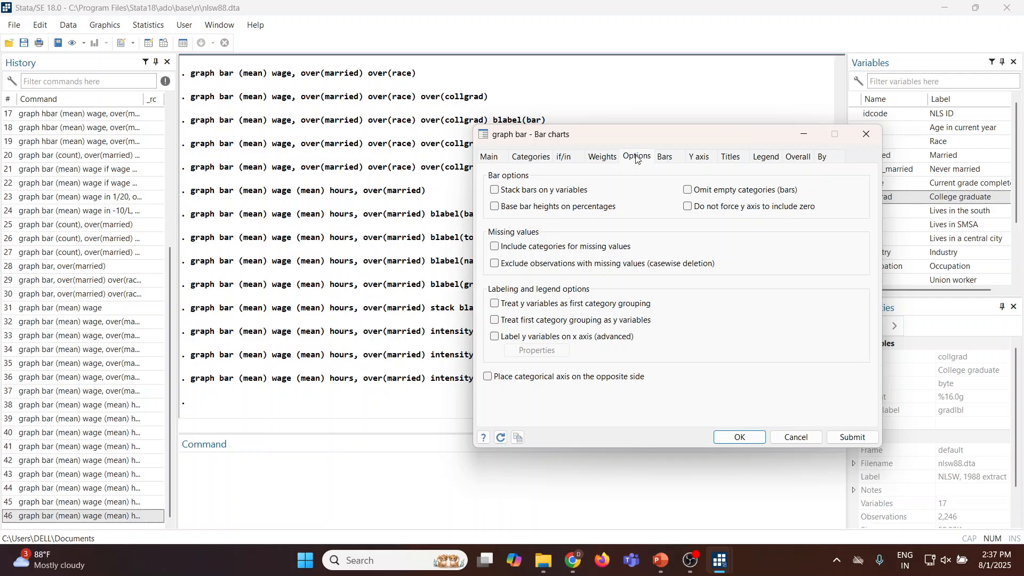
click(495, 191)
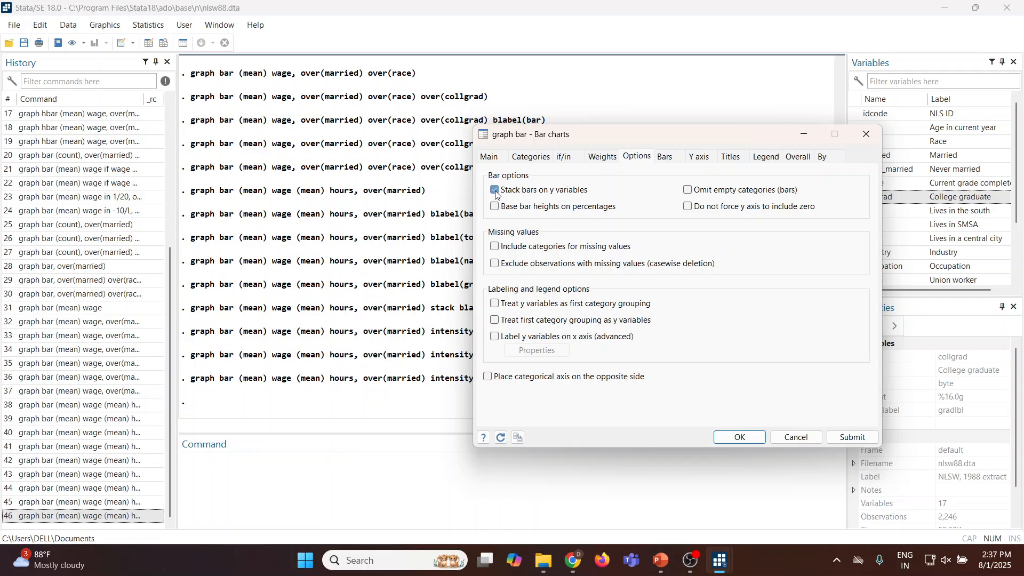
click(851, 438)
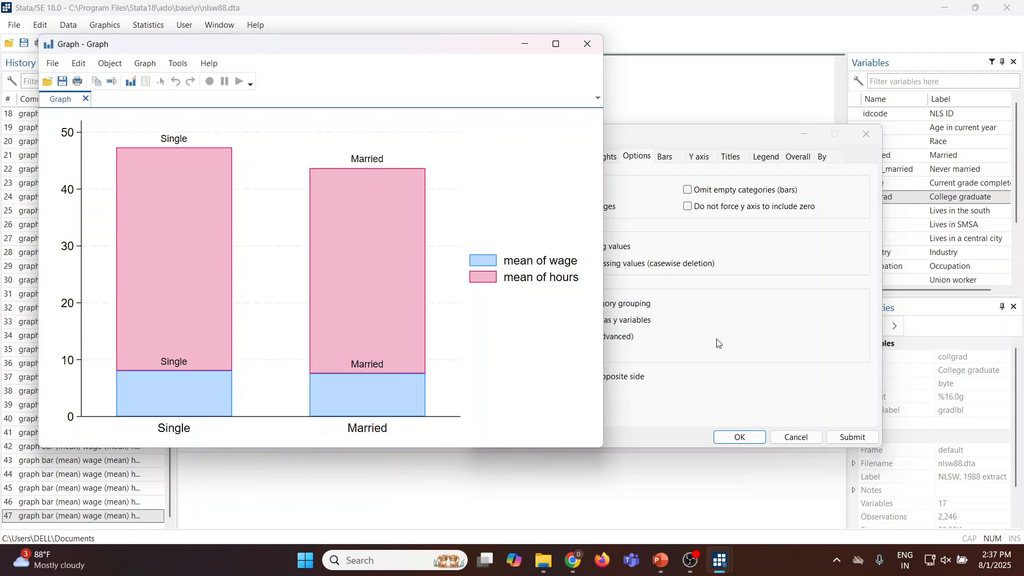
click(718, 343)
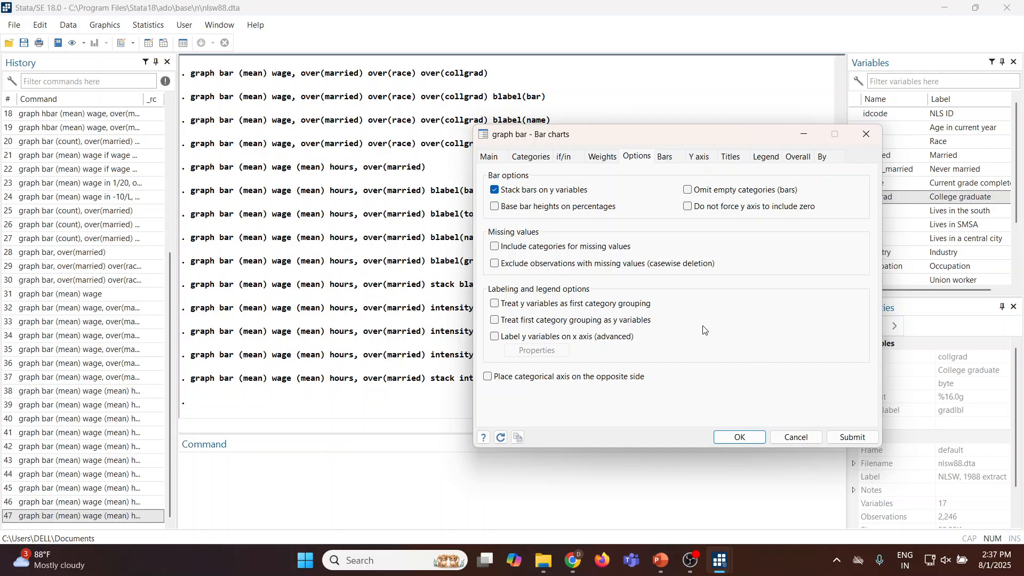
Change the chart orientation to horizontal, submit the stacked chart, and close the graph.
click(489, 157)
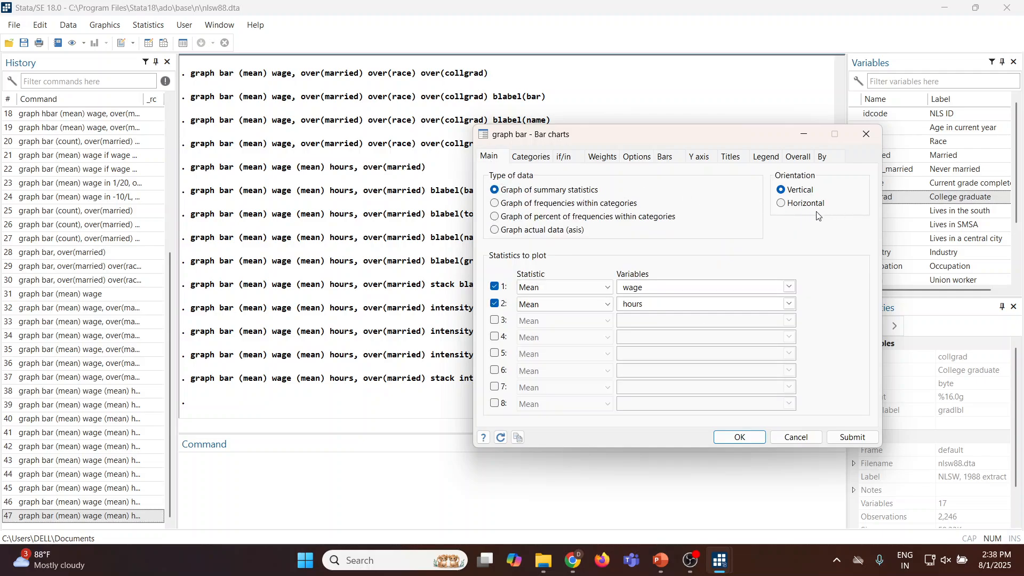
click(781, 203)
click(853, 437)
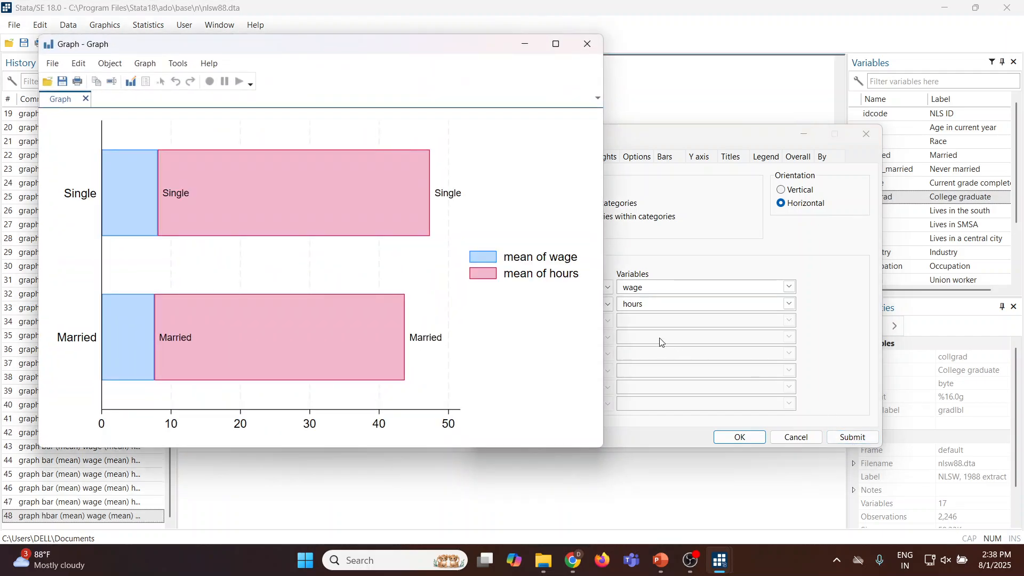
click(587, 43)
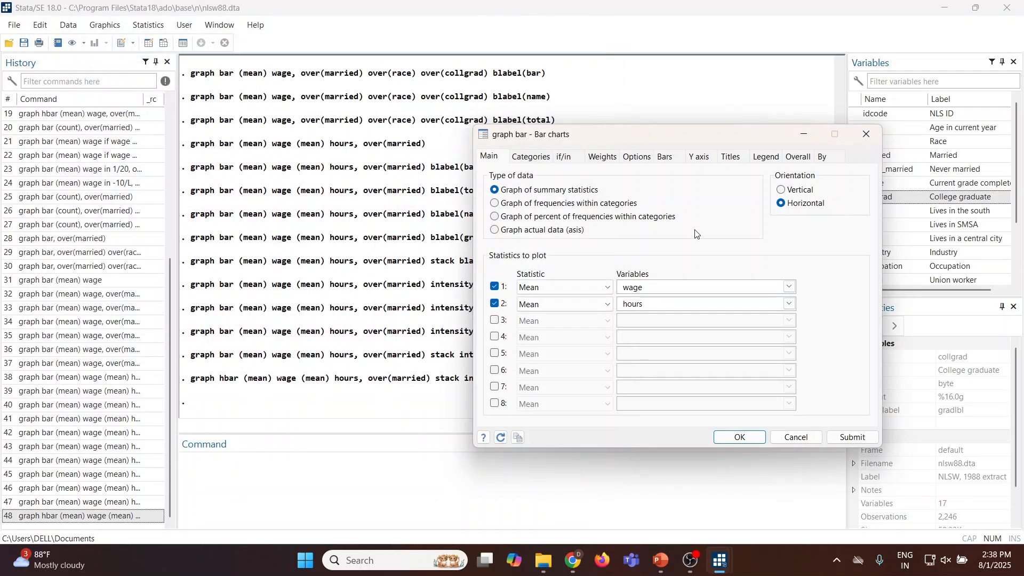
Give the chart the title "Mean Wage of Married v/sSingle", submit it, and close the graph.
click(698, 160)
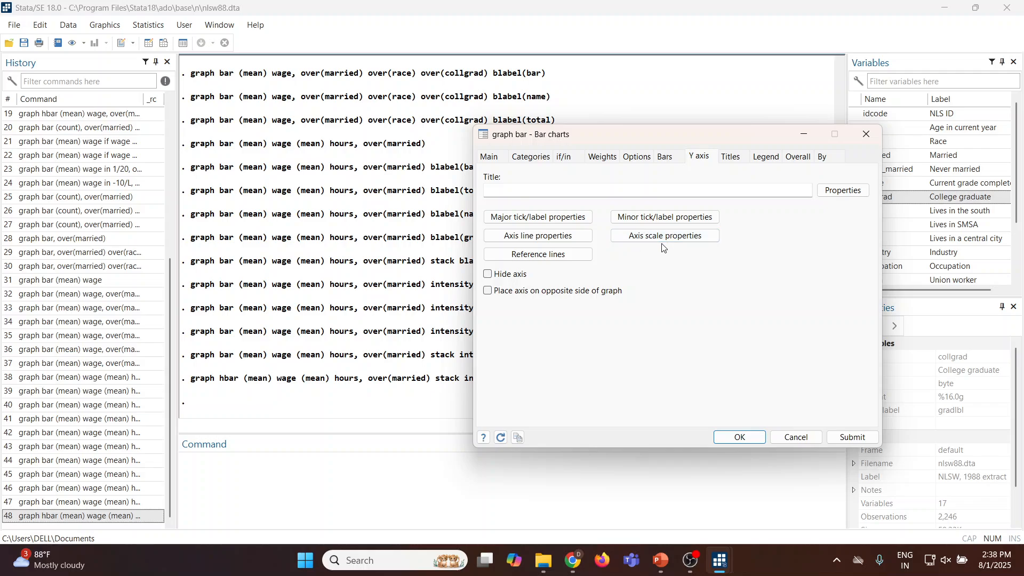
click(732, 158)
click(521, 192)
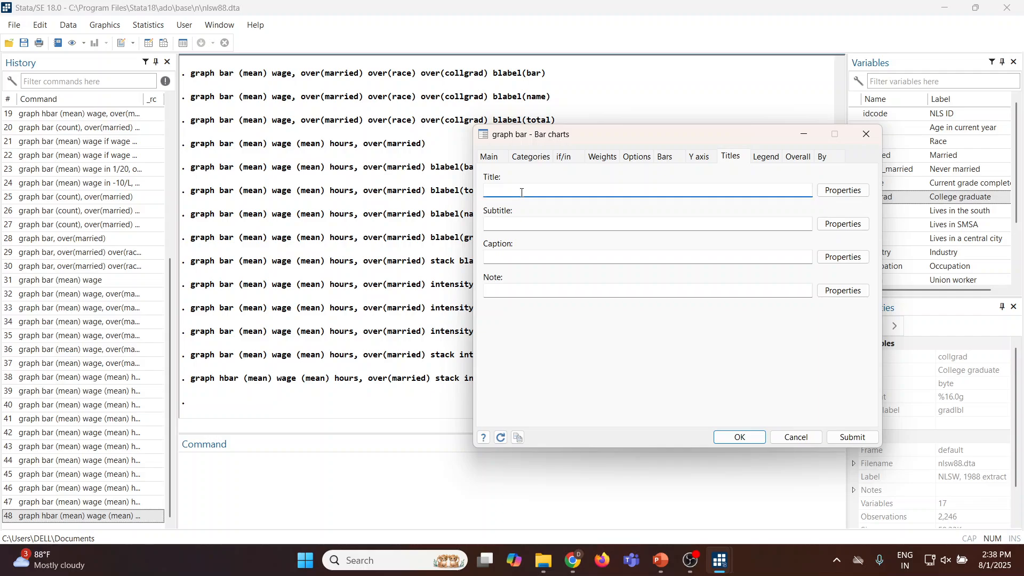
text(Mean Wage of Married)
drag(574, 141, 606, 131)
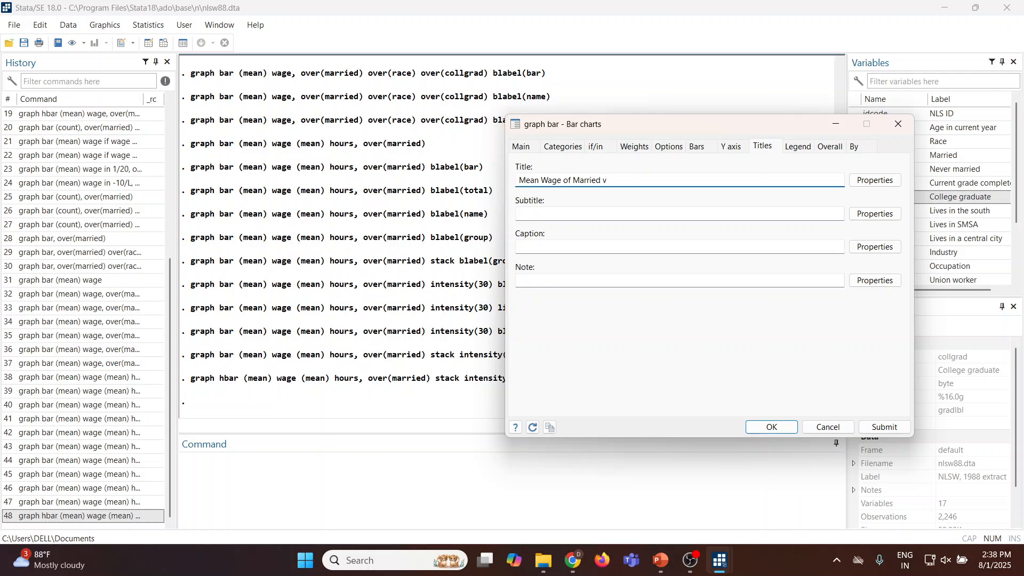
text(v/sSingle)
click(884, 427)
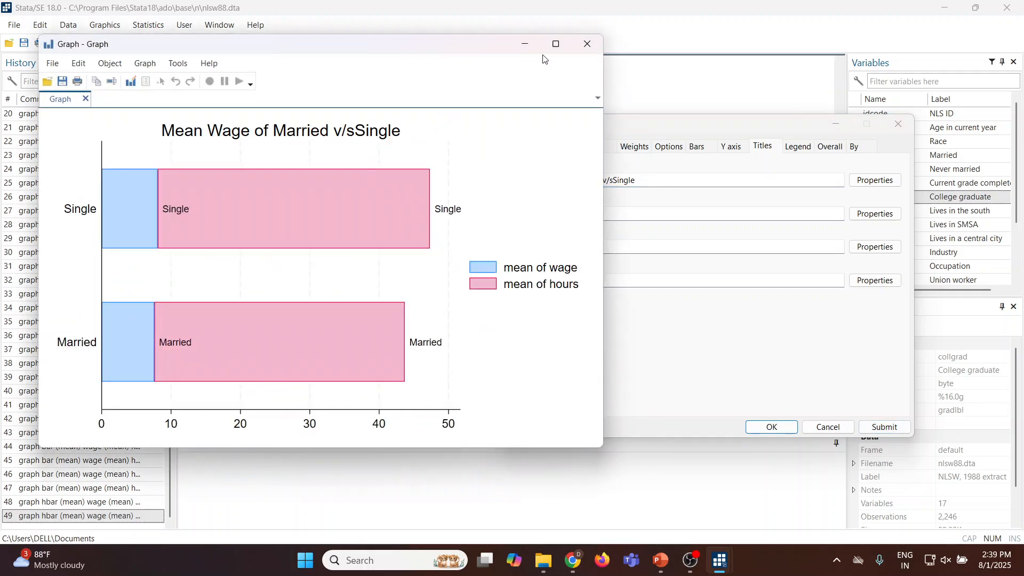
click(587, 44)
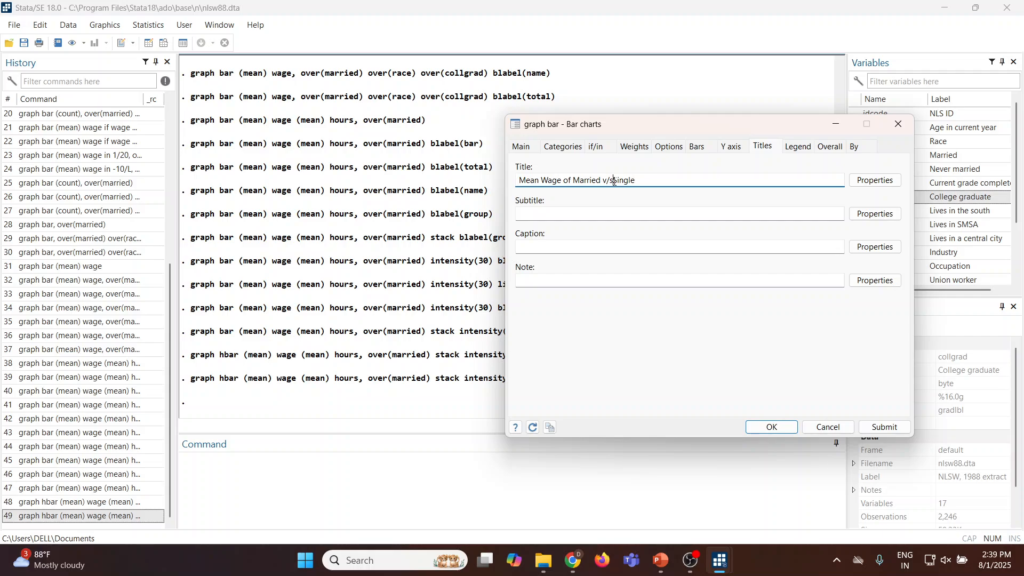
Correct the chart title to "Mean Wage of Married v/s Single", submit the chart, and close the graph.
click(614, 181)
click(884, 426)
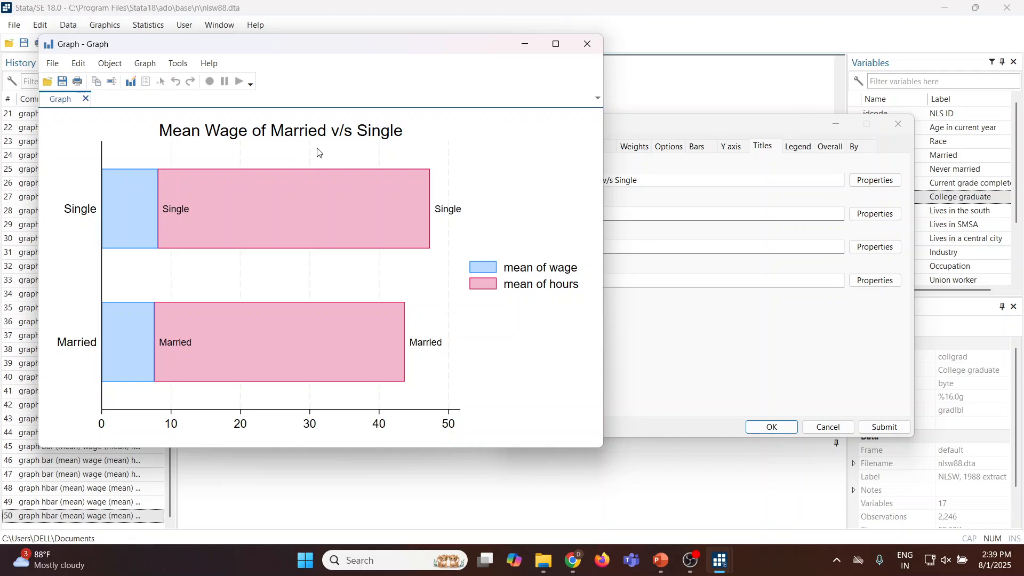
click(586, 44)
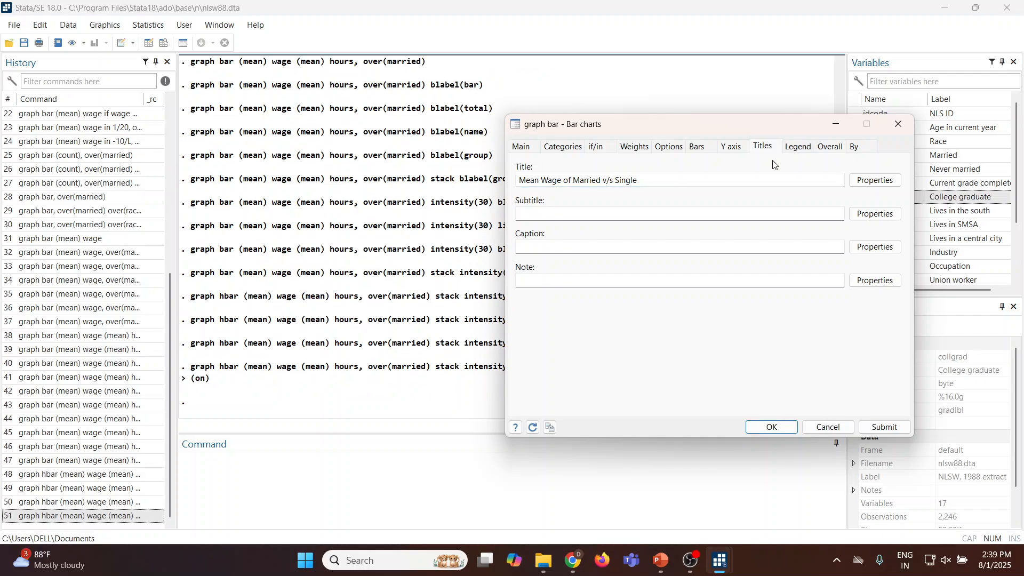
Restrict the observations with the if expression wage > 6 using the Expression Builder, submit the chart, and close the graph.
click(597, 147)
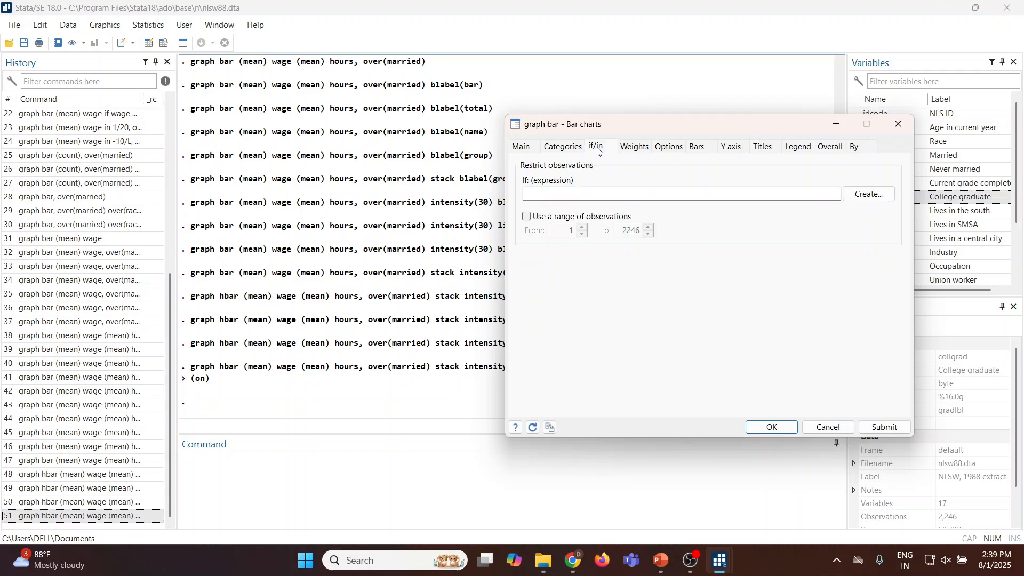
click(862, 194)
click(612, 308)
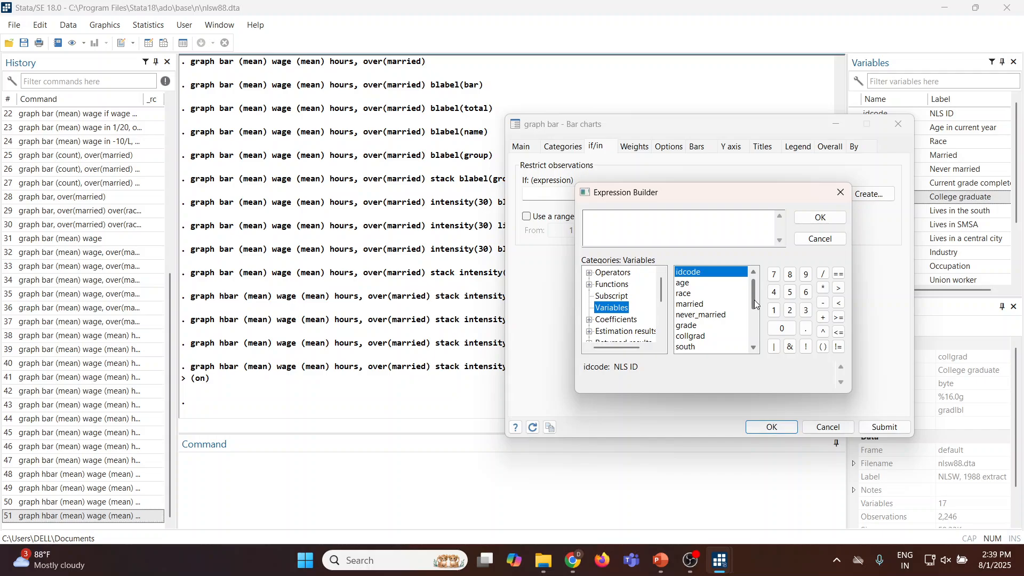
drag(752, 297, 759, 331)
double_click(693, 327)
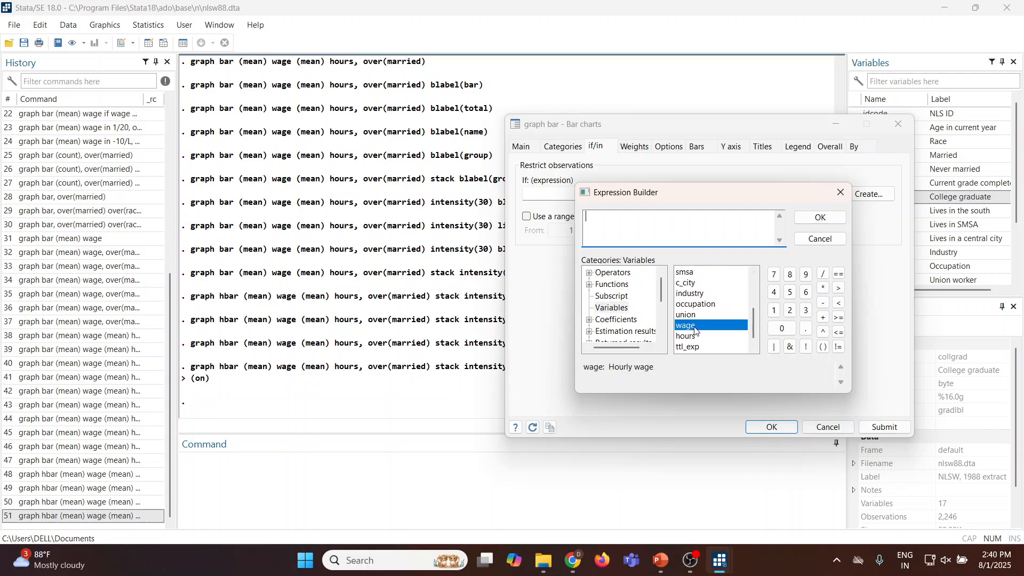
click(627, 223)
click(839, 288)
click(806, 292)
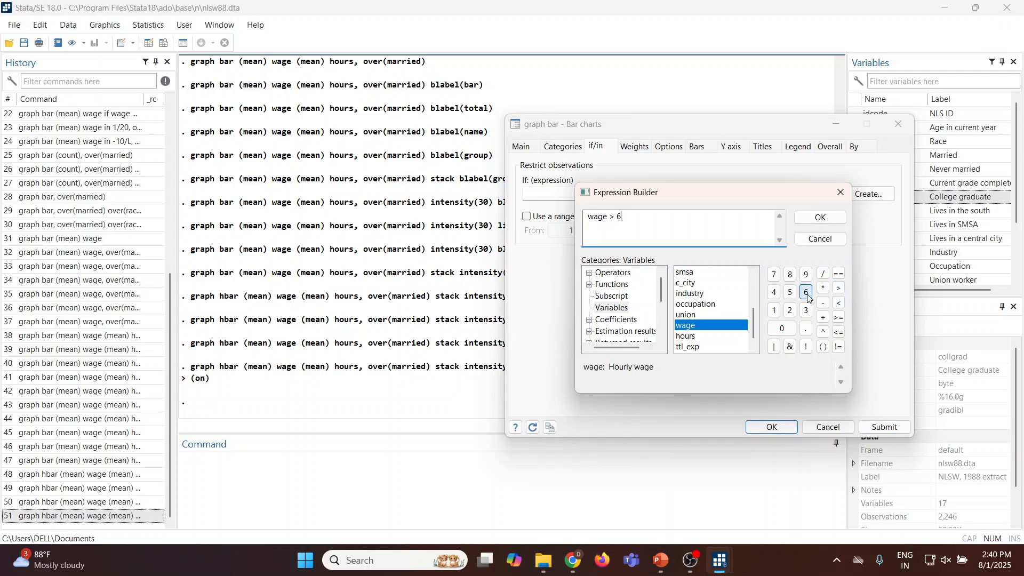
click(816, 219)
click(881, 427)
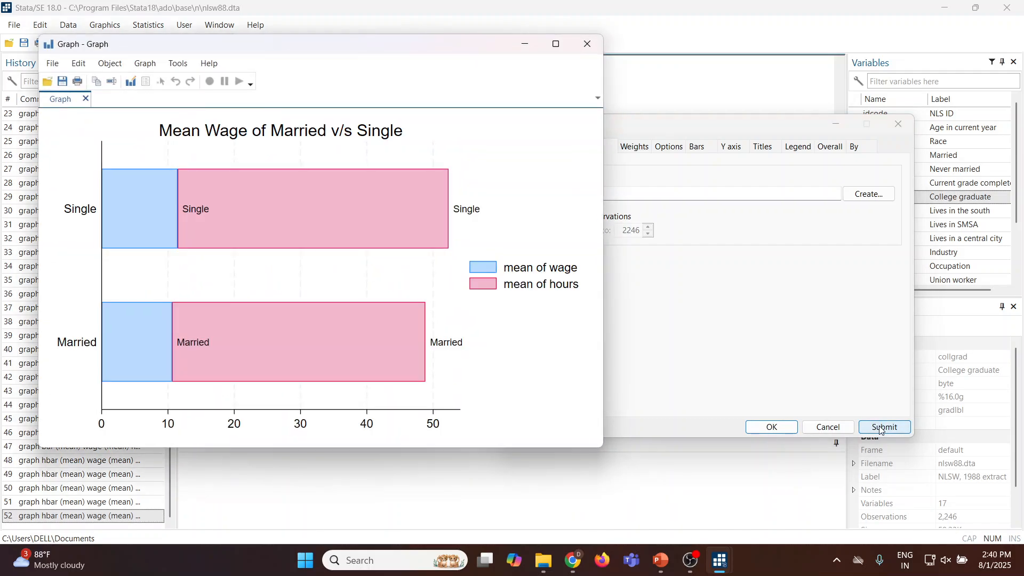
click(587, 45)
Replace the if expression with an observation range from 1 to 20, submit the chart, and close the graph.
click(582, 193)
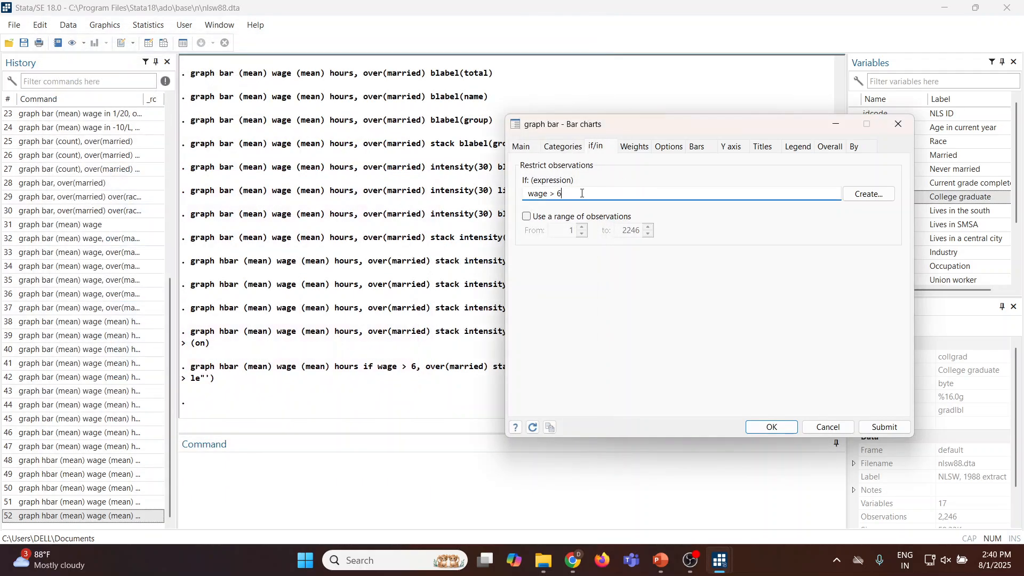
key(BackSpace)
key(BackSpace)
key(BackSpace)
key(BackSpace)
key(BackSpace)
key(BackSpace)
key(BackSpace)
click(528, 217)
drag(640, 233, 625, 235)
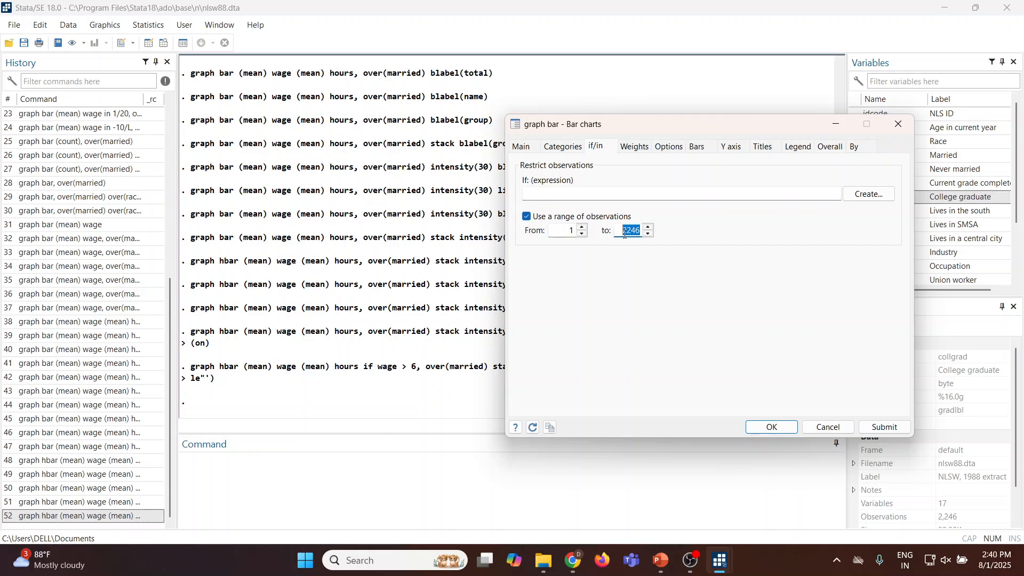
text(20)
click(886, 427)
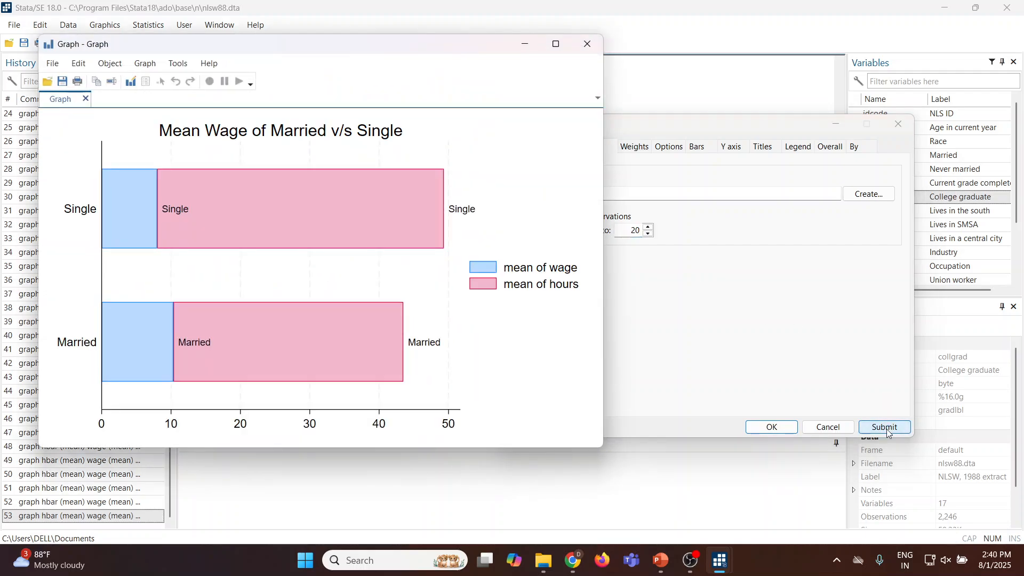
click(587, 44)
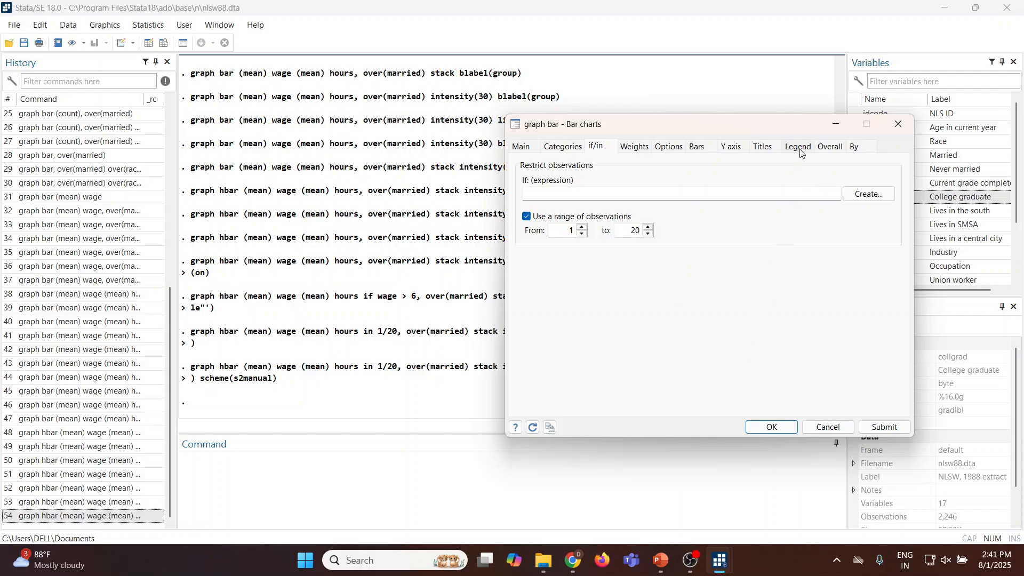
Apply the s2 manual - mono scheme to the overall graph, submit the chart, and close the graph.
click(835, 149)
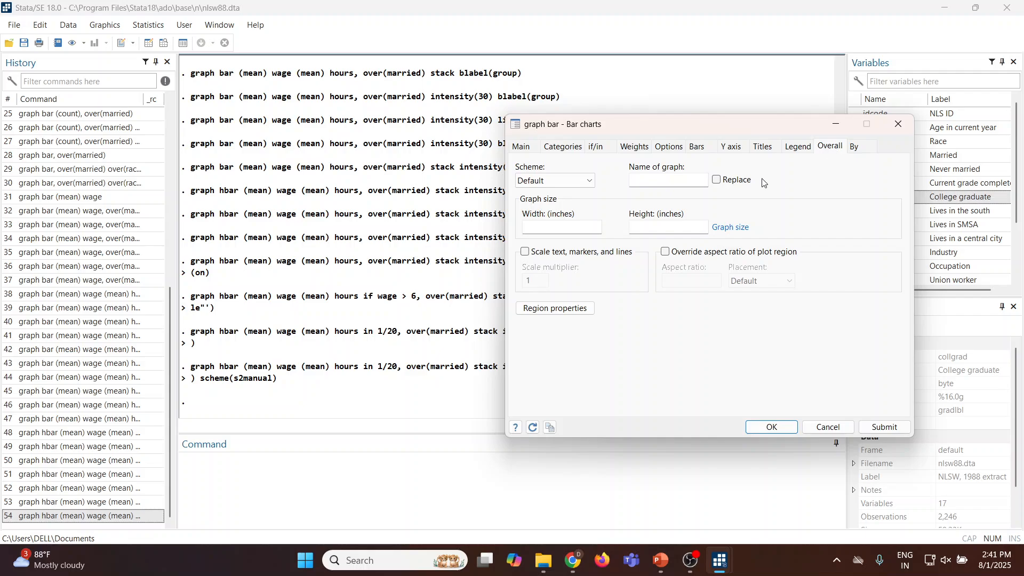
click(589, 180)
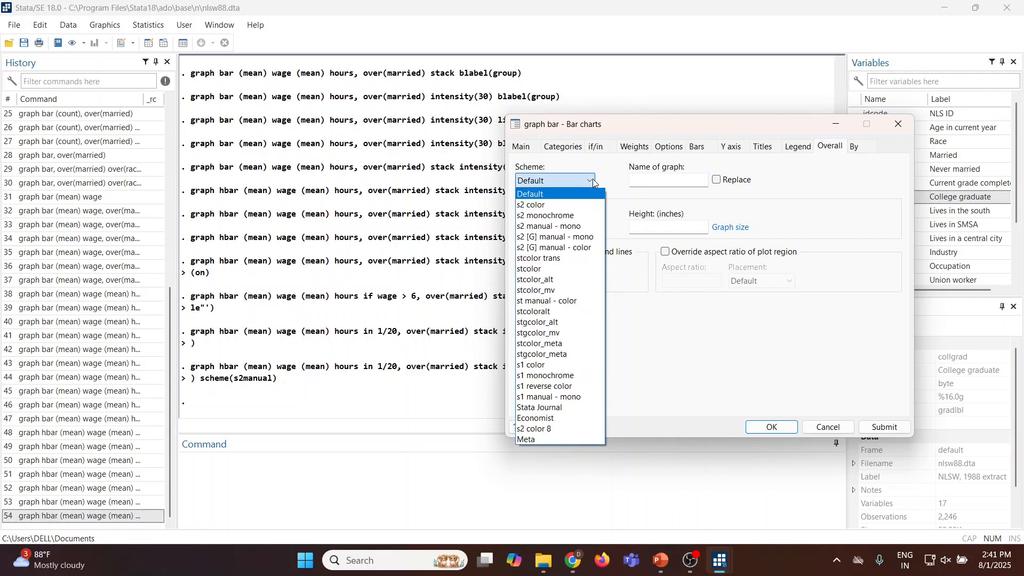
click(549, 226)
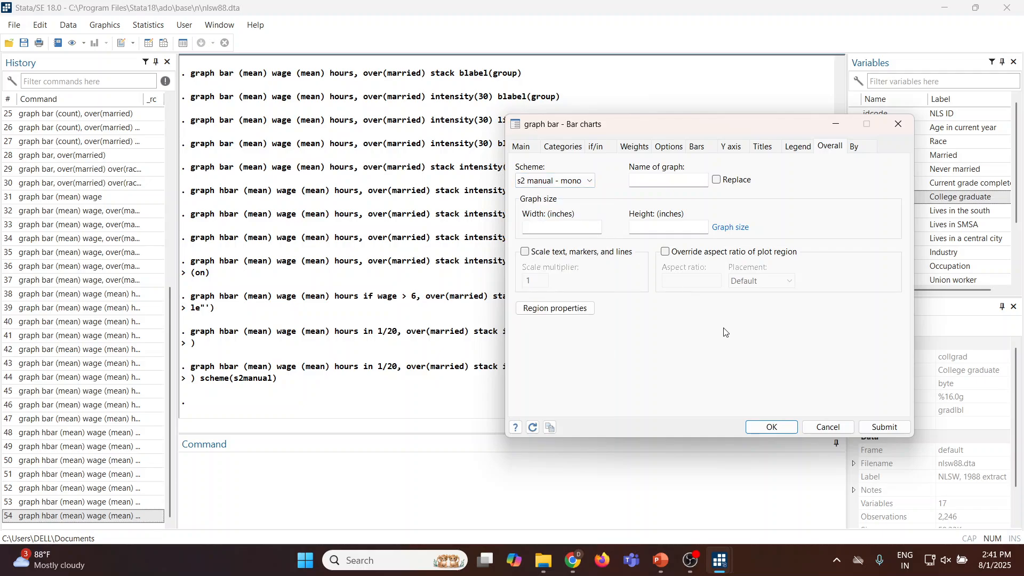
click(885, 427)
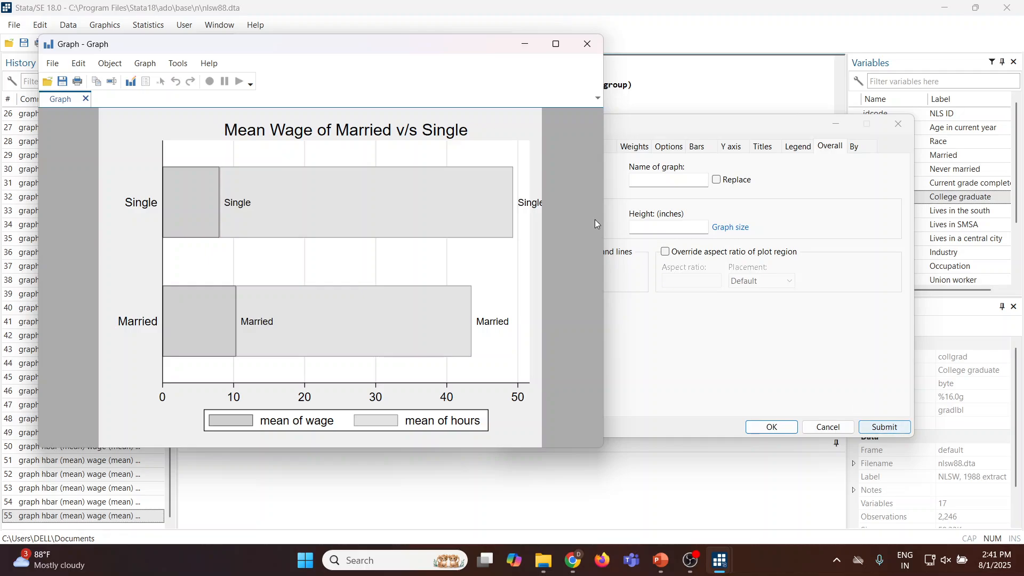
click(587, 46)
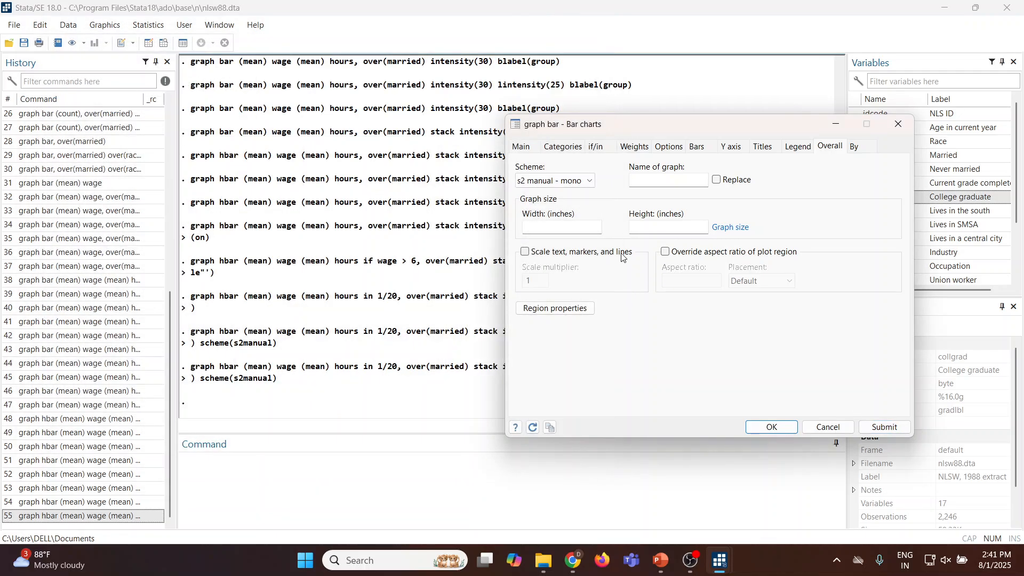
Change the graph scheme to stcolor_meta, submit the chart, and close the graph.
click(590, 181)
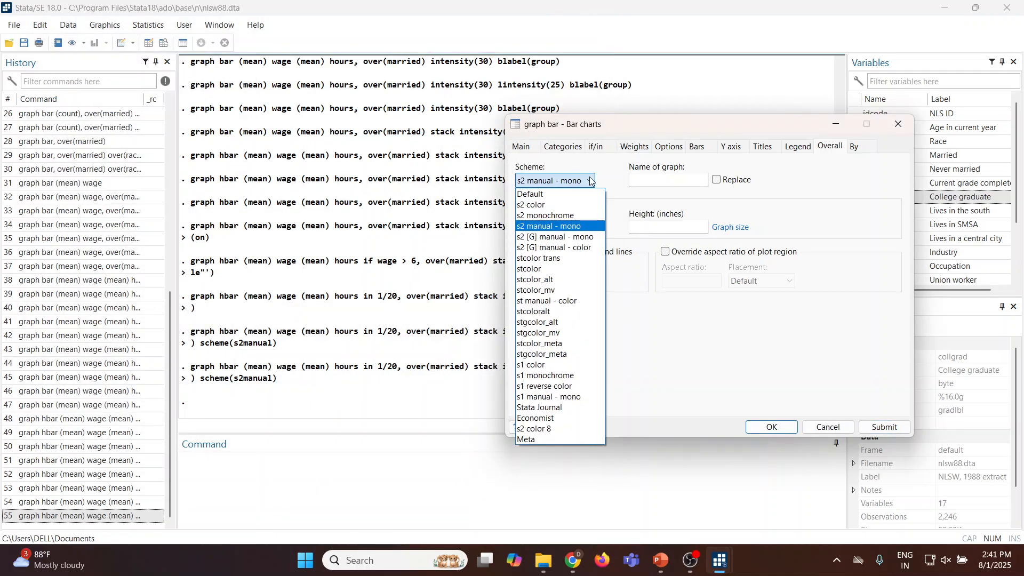
click(579, 344)
click(879, 428)
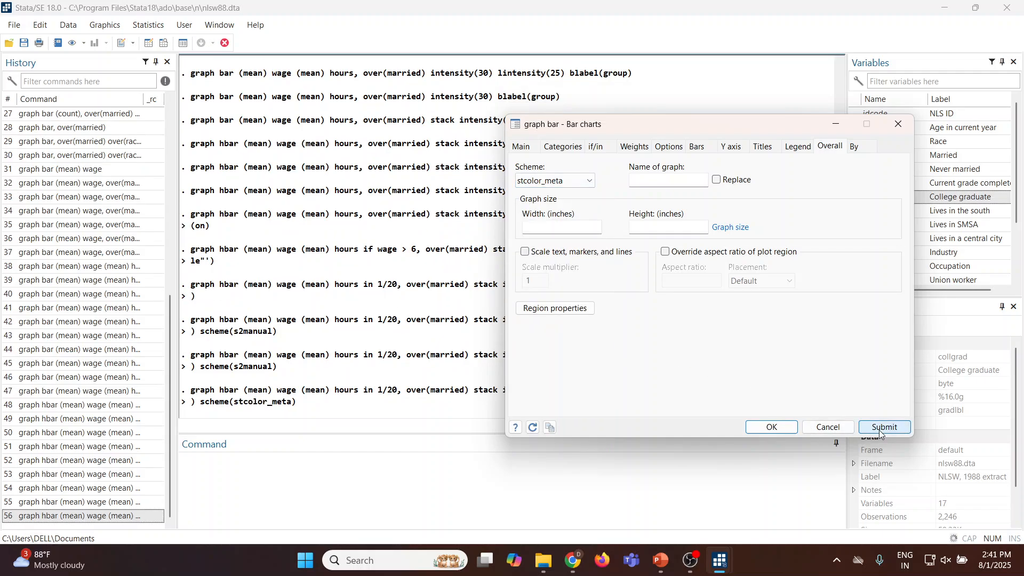
click(587, 44)
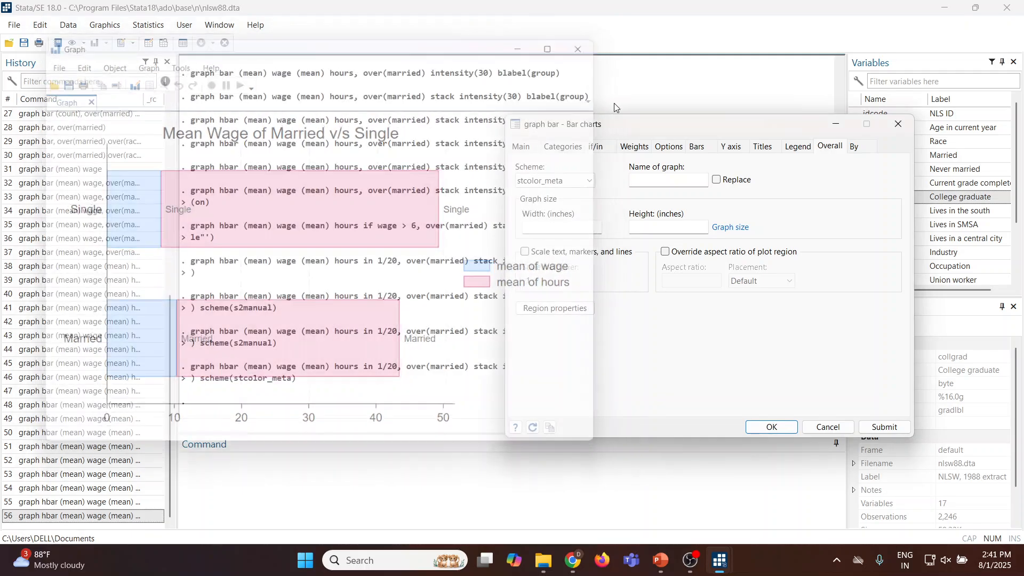
Change the graph scheme to Economist and submit the chart.
click(590, 181)
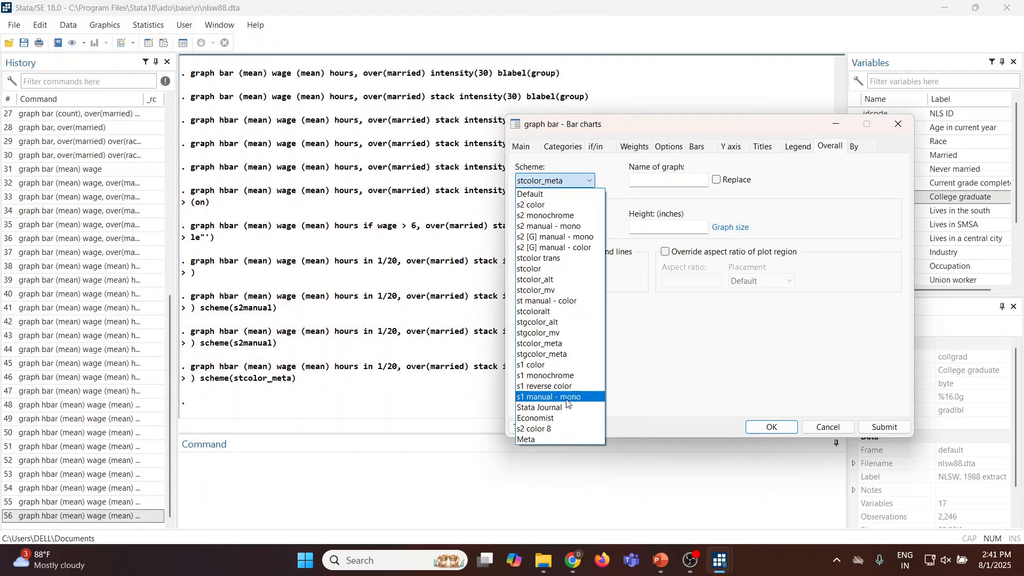
click(555, 418)
click(883, 427)
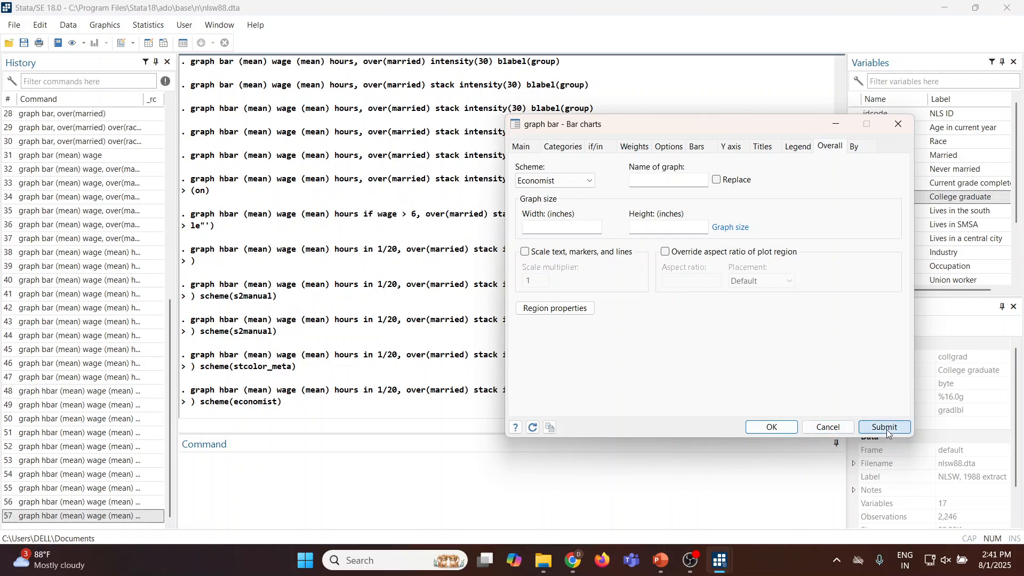